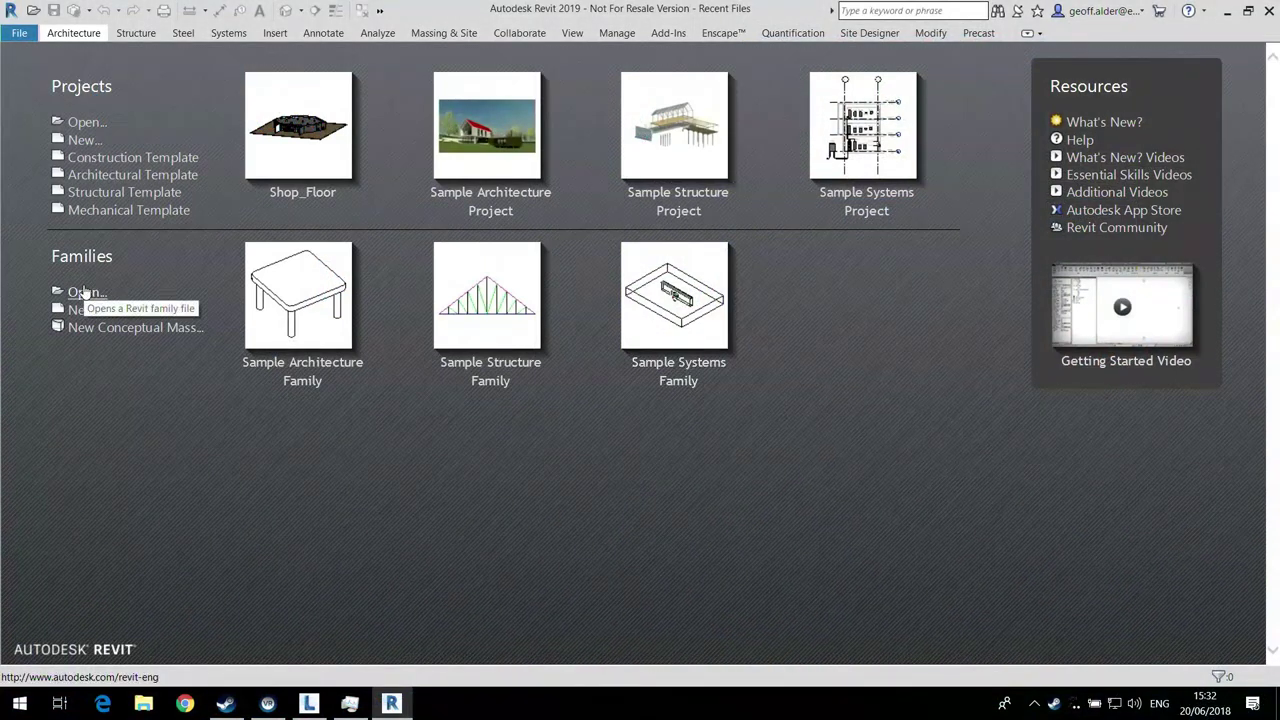
Step: Open the recent Shop_Floor project and bring its glazed entrance front into closer view
left_click(294, 200)
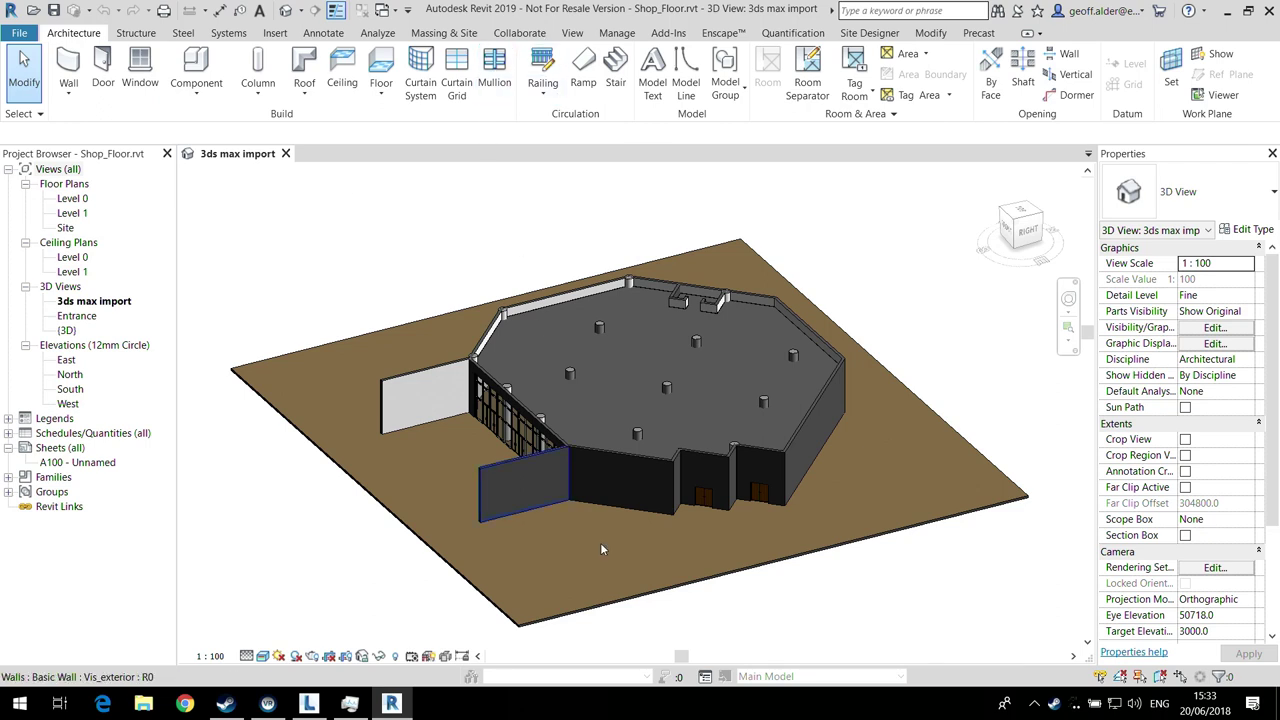
middle_click_drag(690, 472, 713, 455, "shift")
scroll(713, 455, "up", 5)
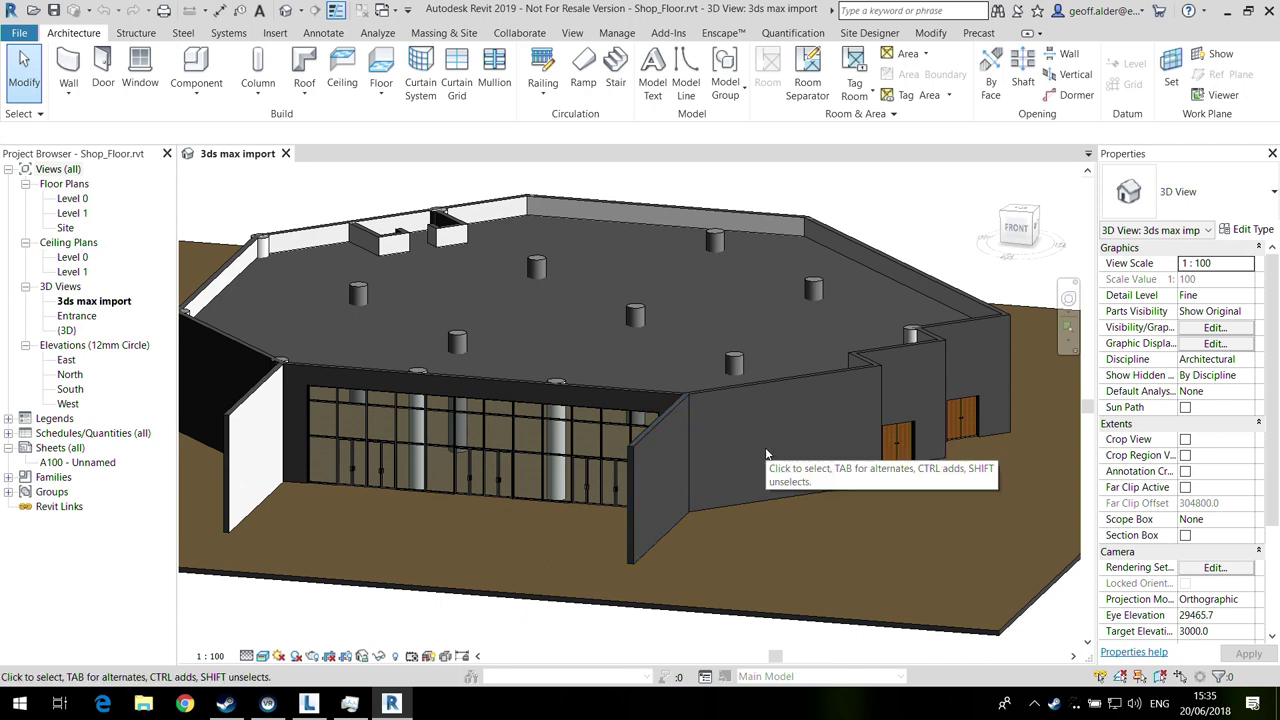
Step: Inspect the layer structure of the Vis_exterior wall type through the outer wall beside the glazed entrance
left_click(843, 382)
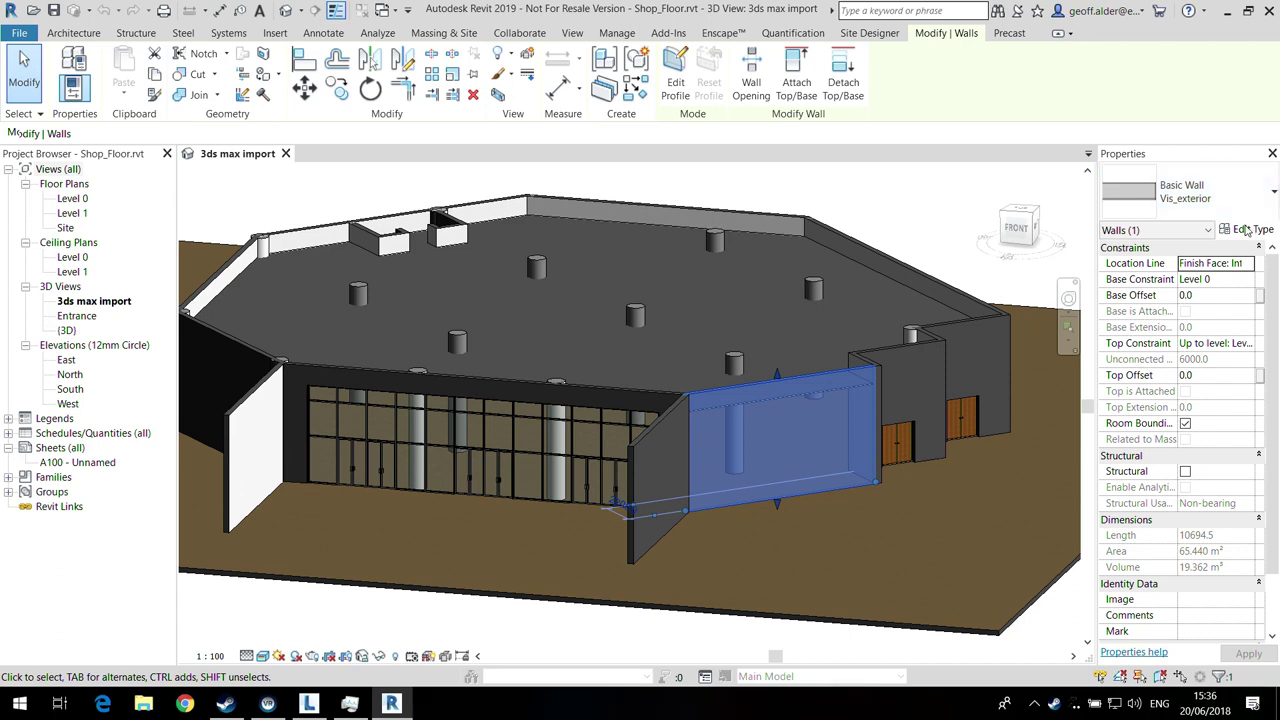
left_click(1250, 231)
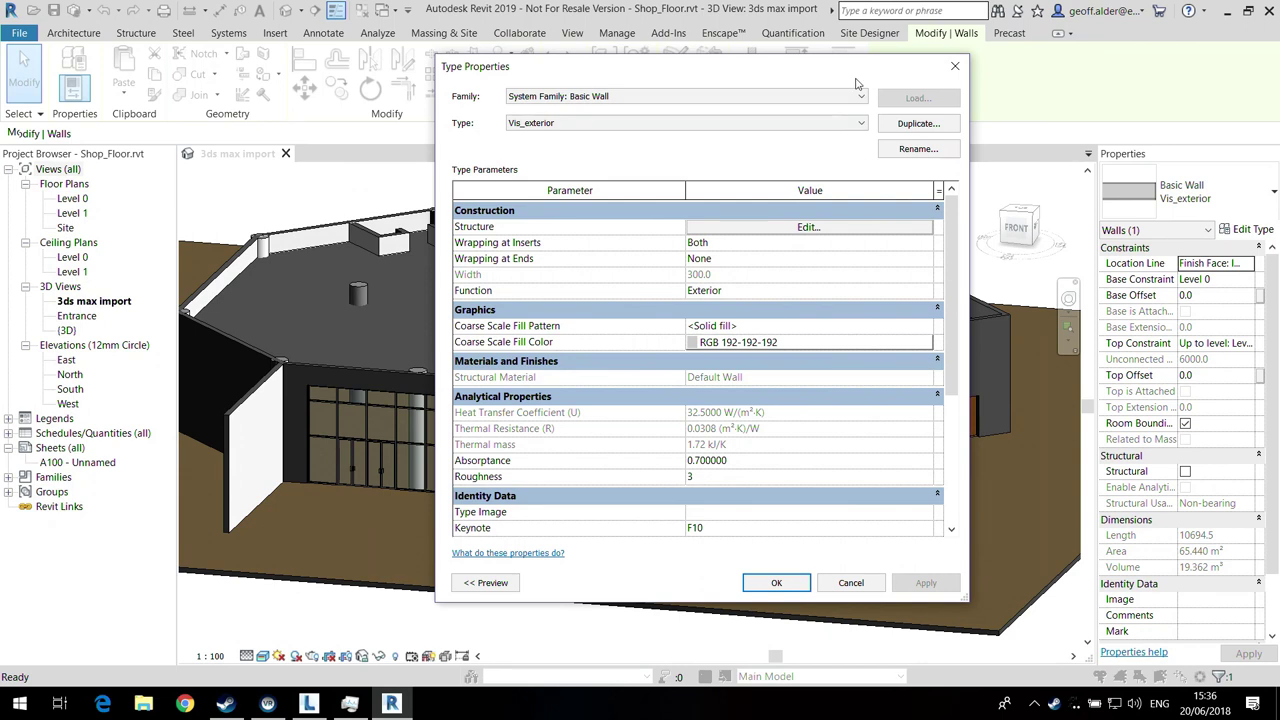
left_click(803, 228)
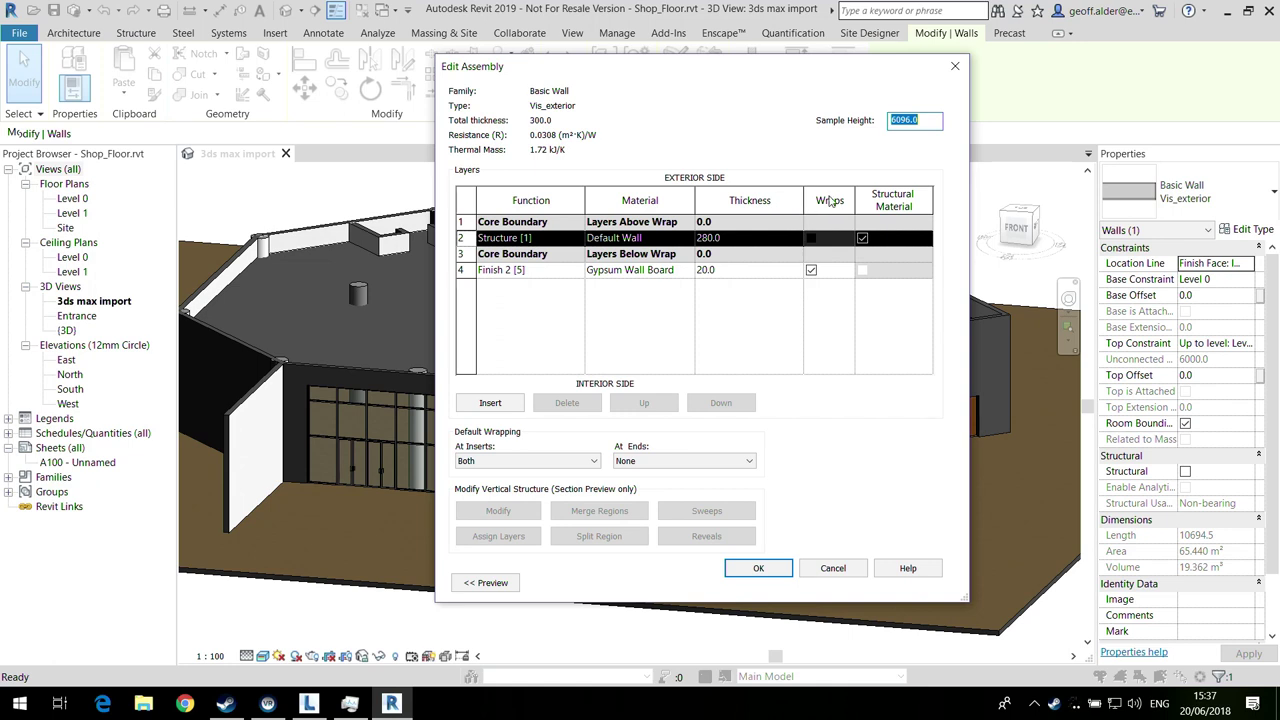
left_click(955, 67)
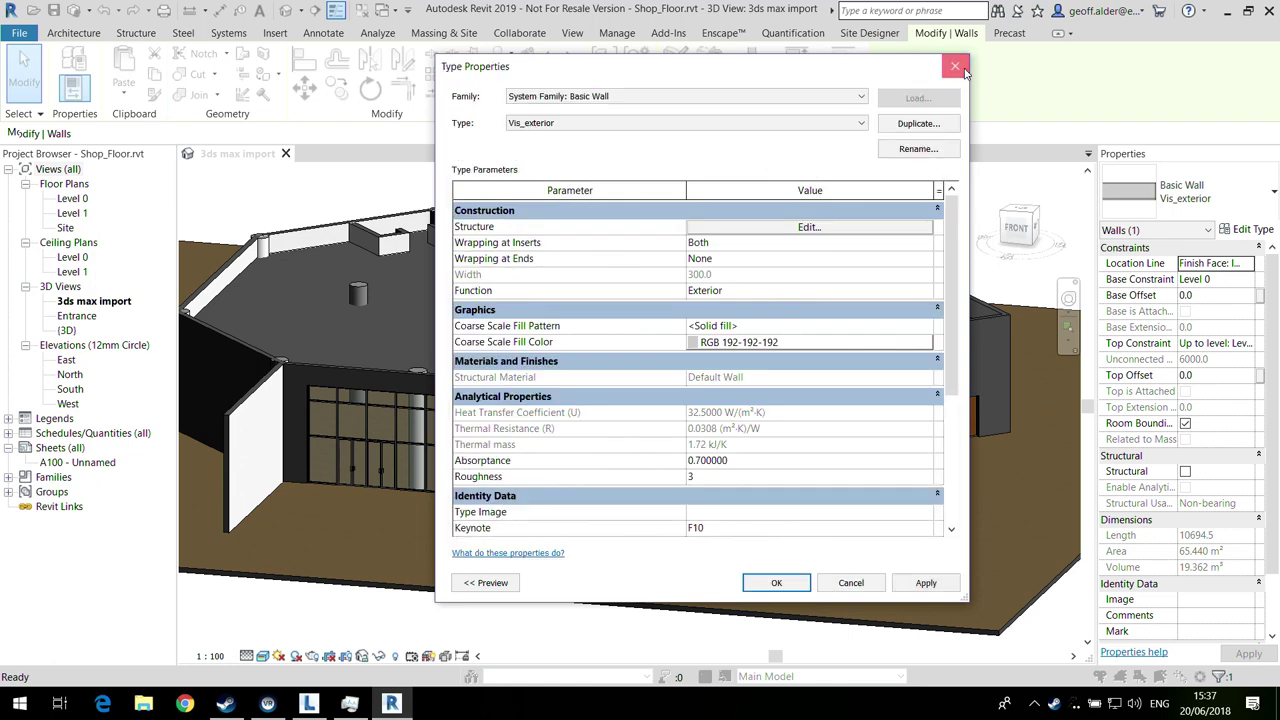
left_click(955, 67)
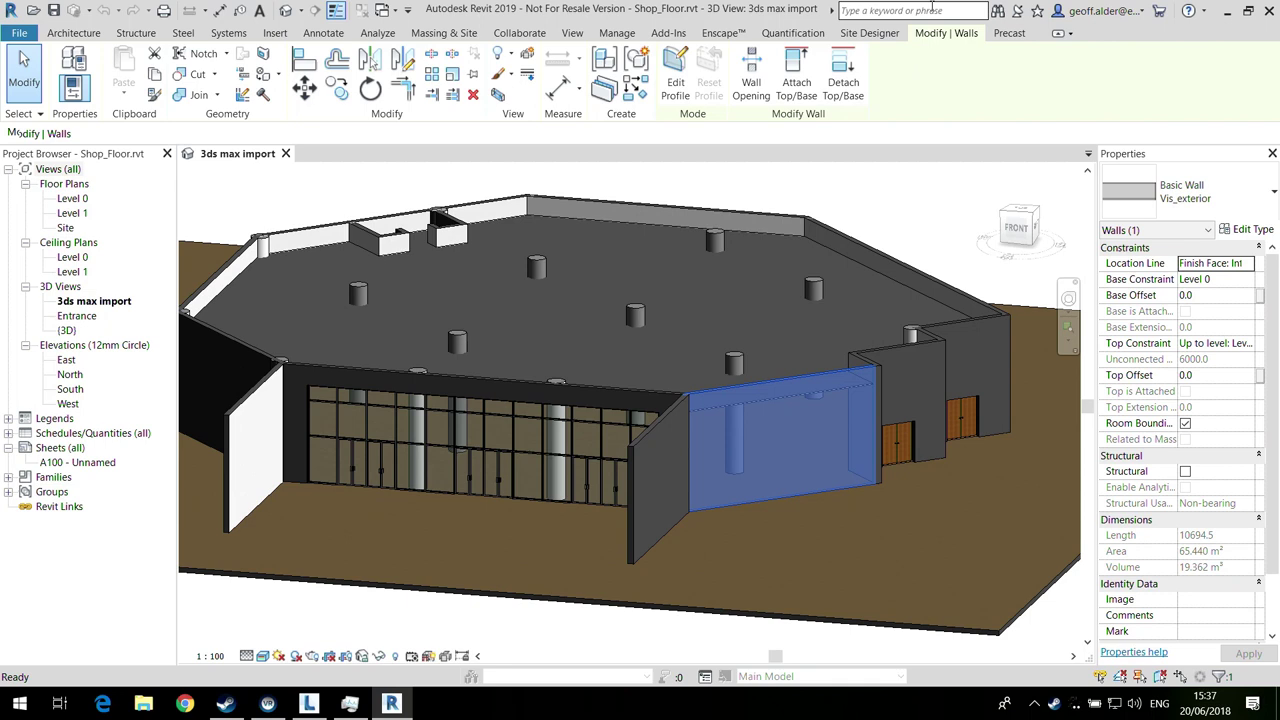
key("Escape")
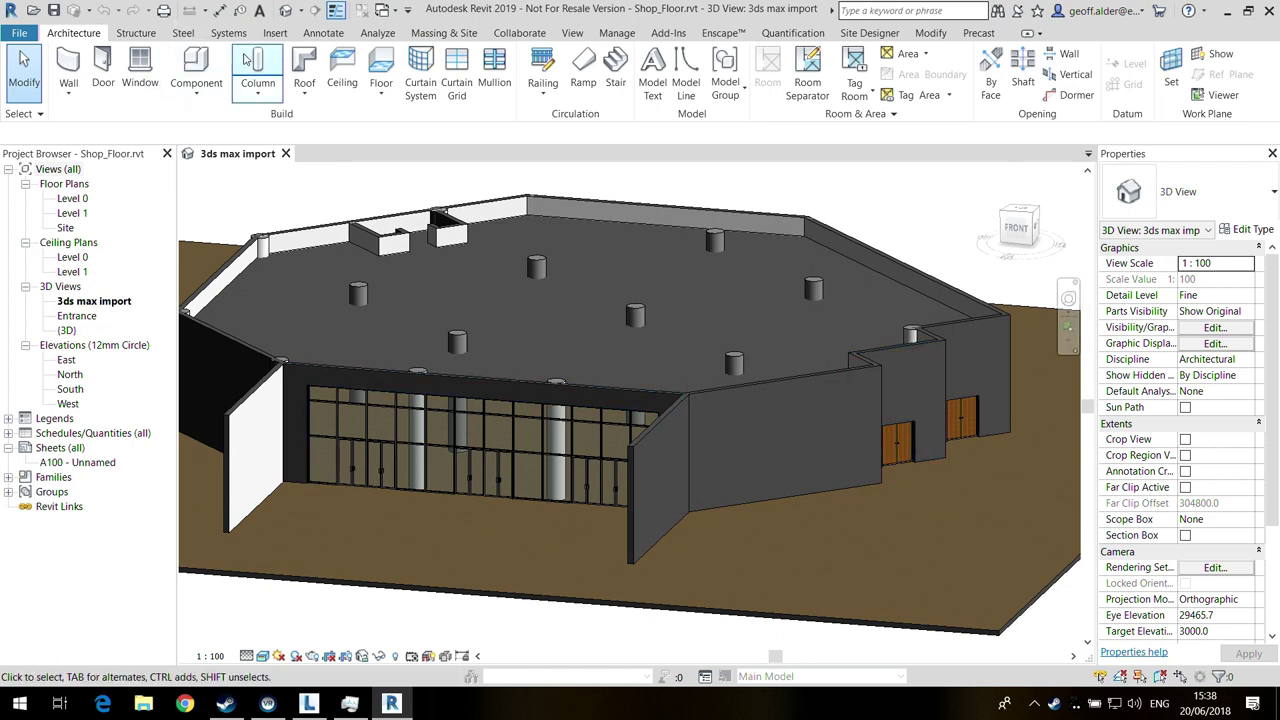
Step: Review the Go Live options for sending the 3ds max import view to Revit Live, without sending it
left_click(578, 37)
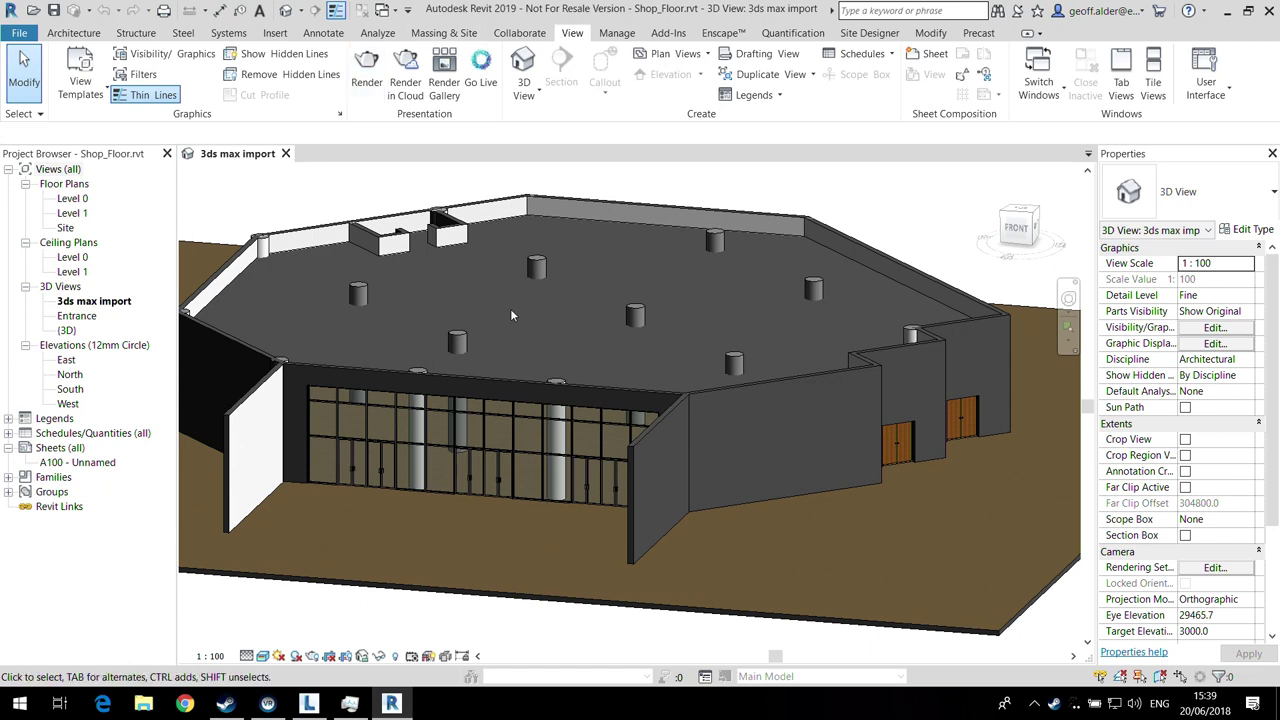
left_click(481, 65)
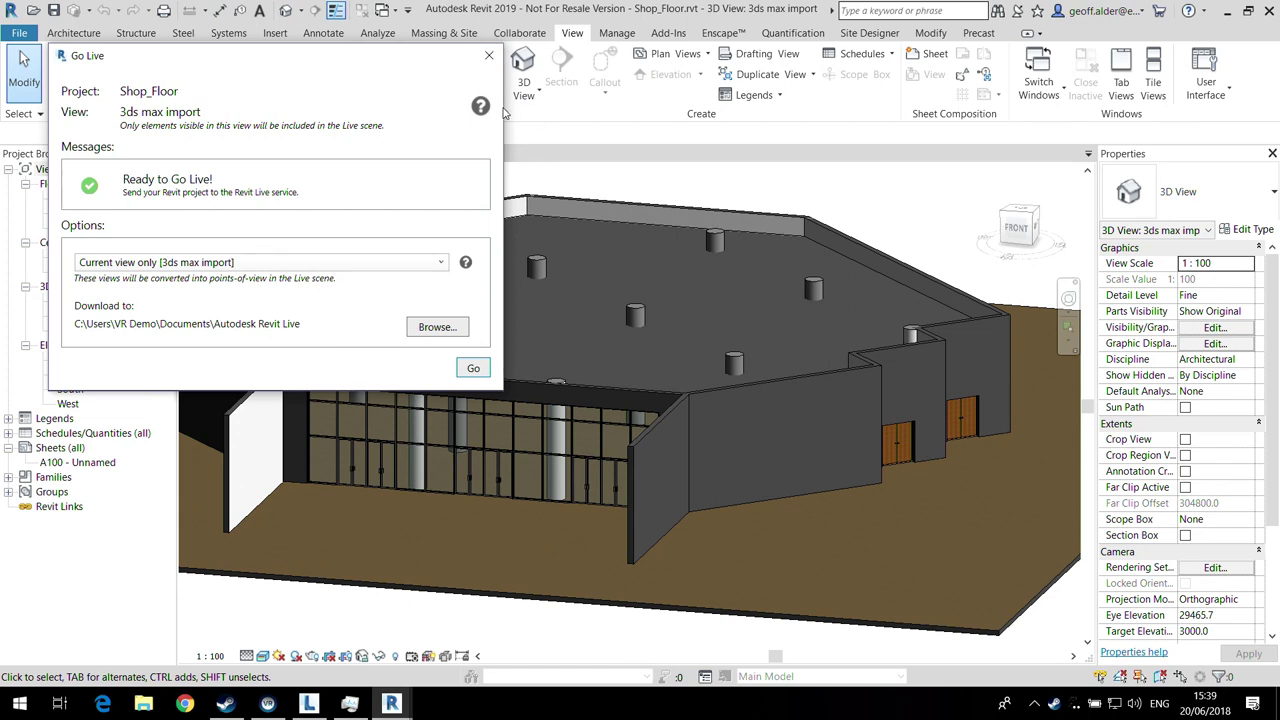
left_click(482, 58)
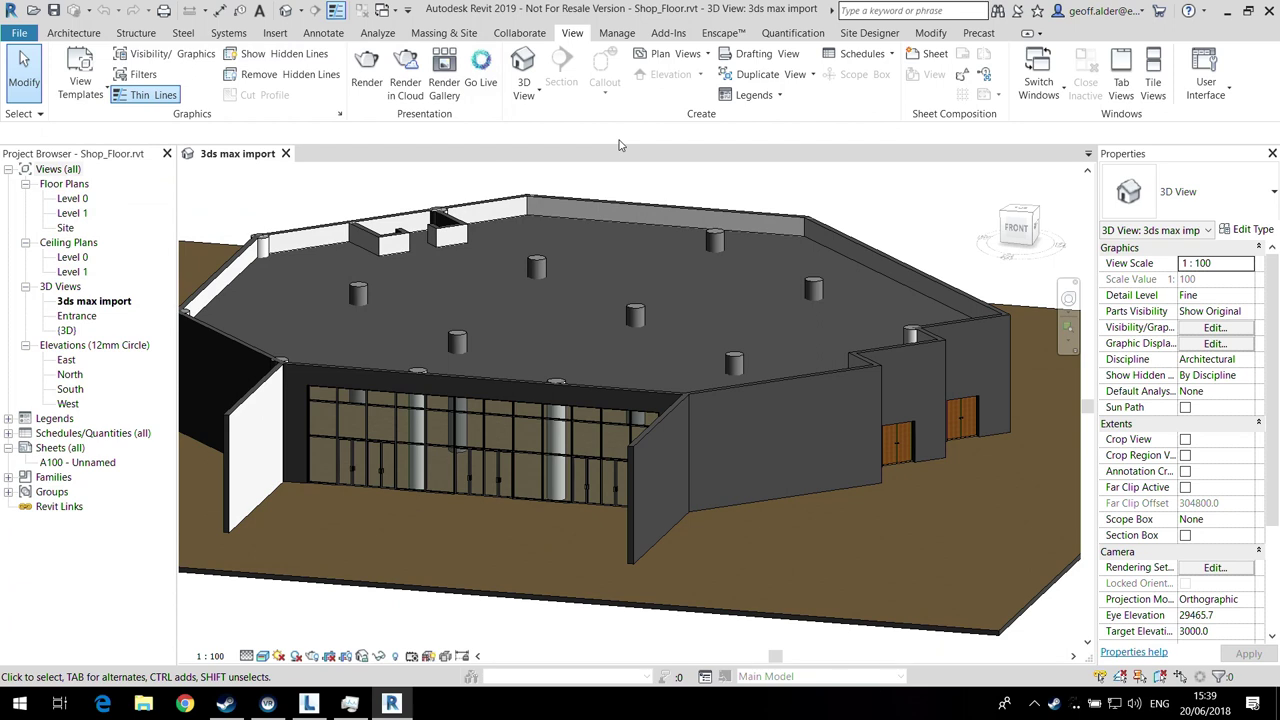
Step: Switch to Autodesk Live and orbit the Shop_Floor model to look at its glazed entrance
left_click(310, 704)
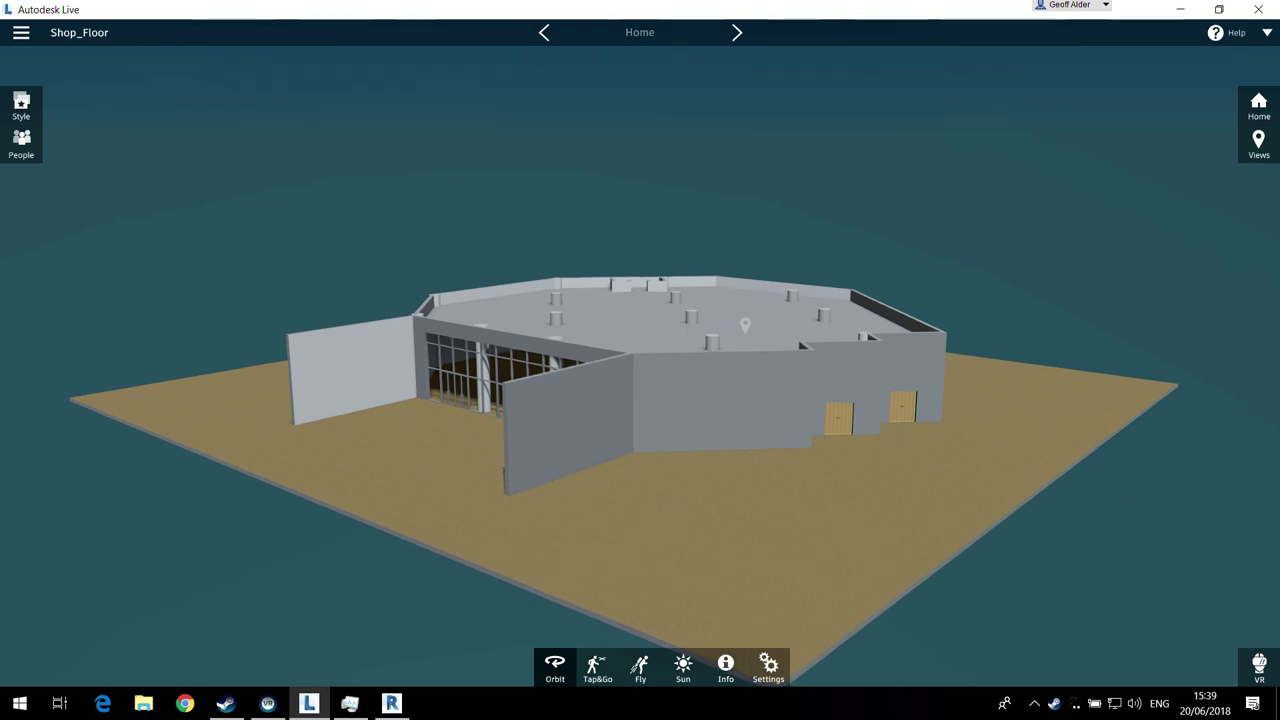
left_click_drag(554, 523, 545, 560)
mouse_move(443, 491)
left_mouse_down()
mouse_move(630, 500)
mouse_move(445, 508)
left_mouse_up()
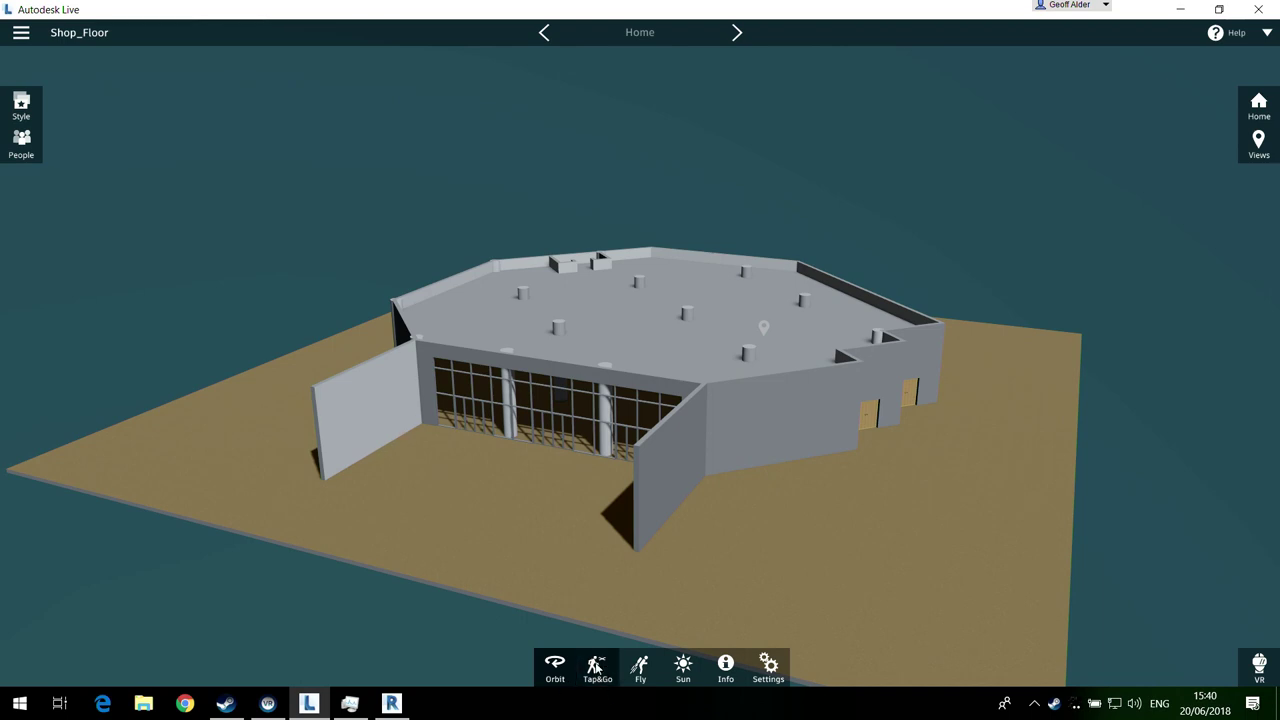
Step: Walk from the roof to the ground and through the glazed entrance with Tap&Go, and view the shop interior in VR
left_click(597, 668)
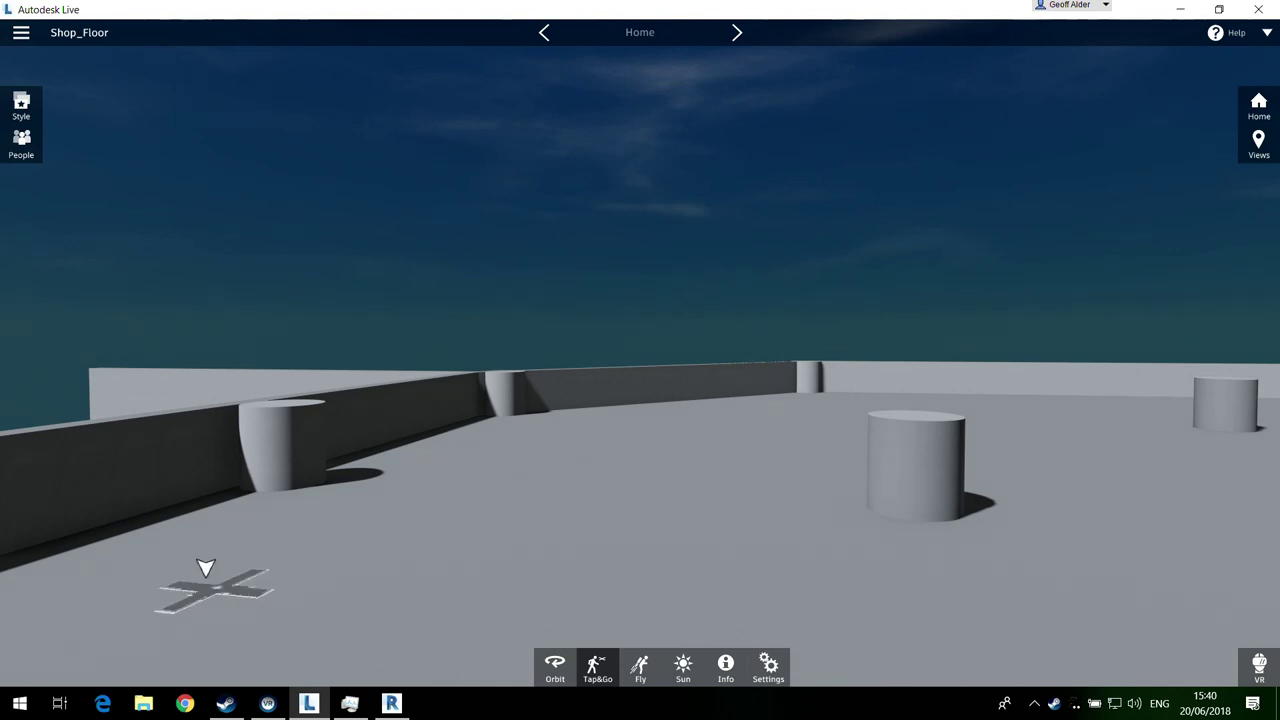
left_click(185, 560)
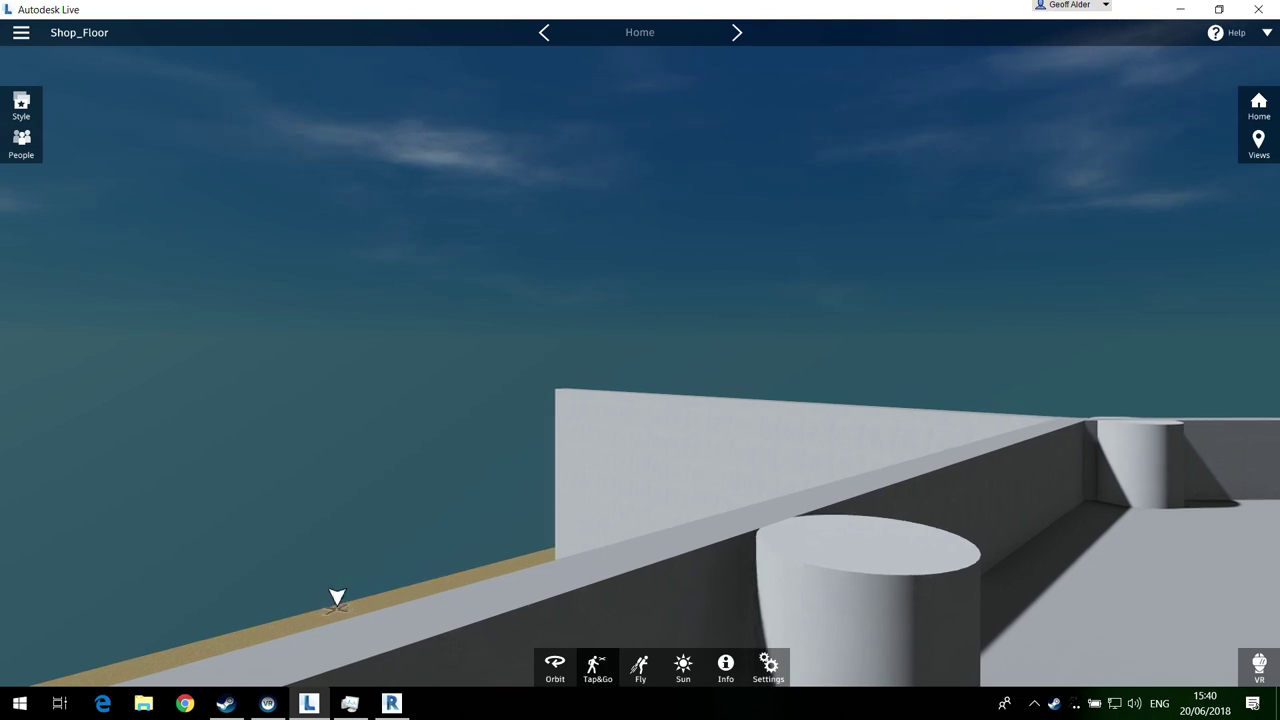
left_click(370, 577)
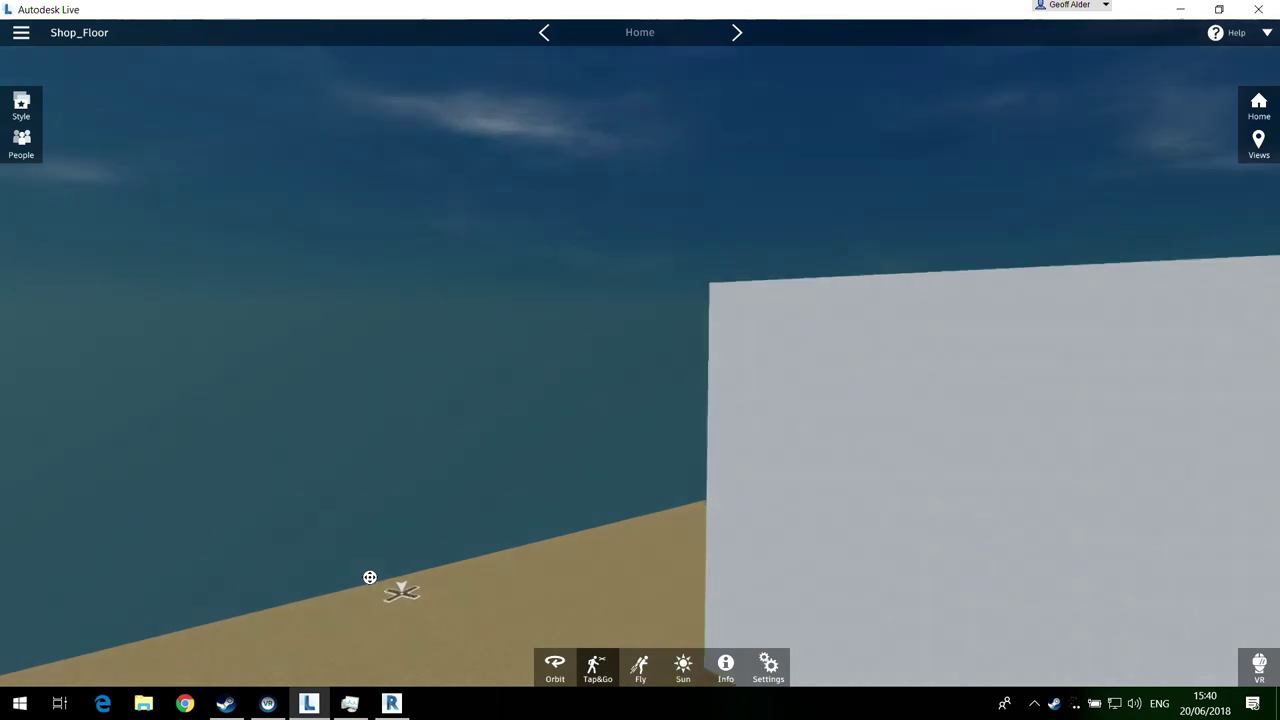
left_click_drag(603, 434, 662, 588)
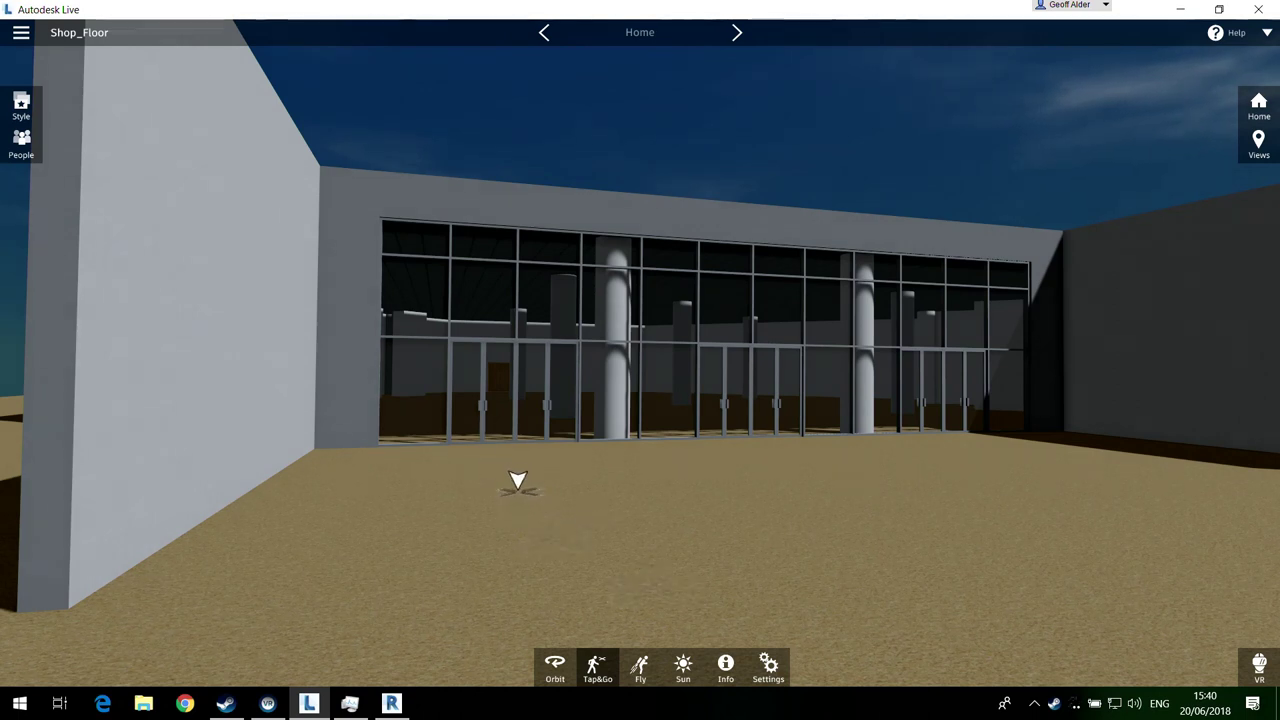
left_click(551, 445)
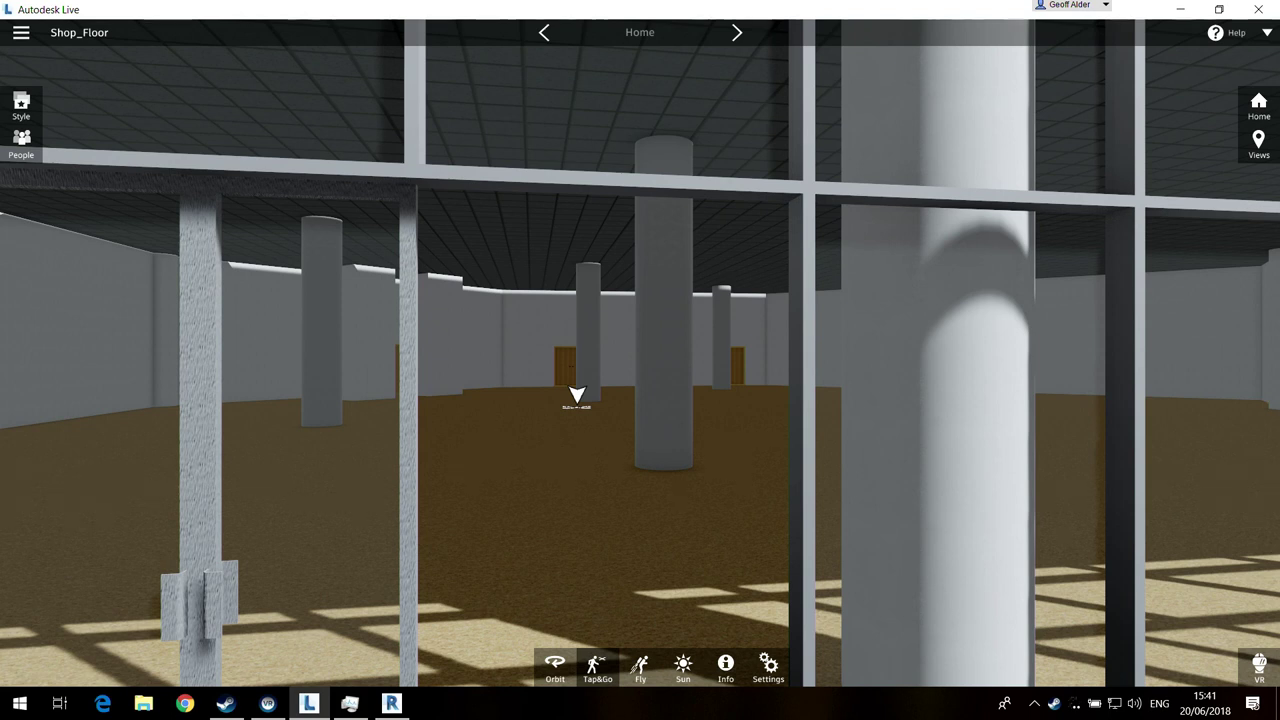
left_click(1259, 665)
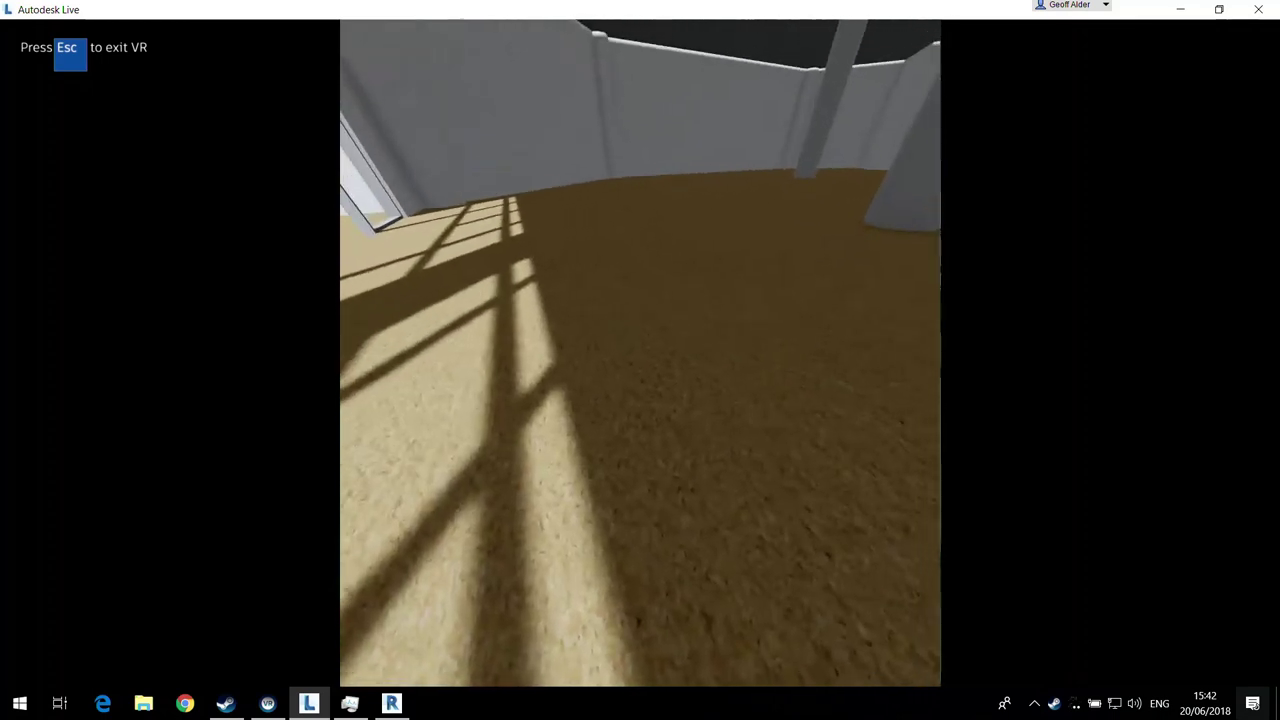
key("Escape")
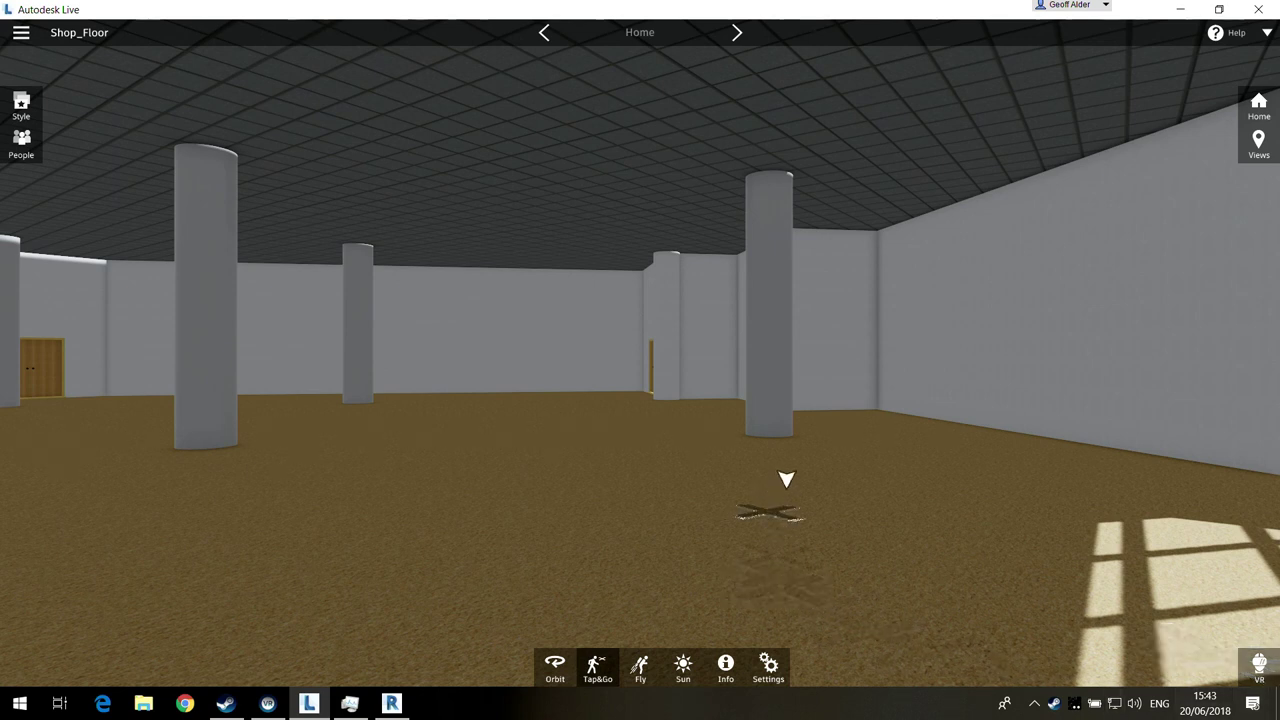
Step: Close Autodesk Live and Revit
left_click(1273, 13)
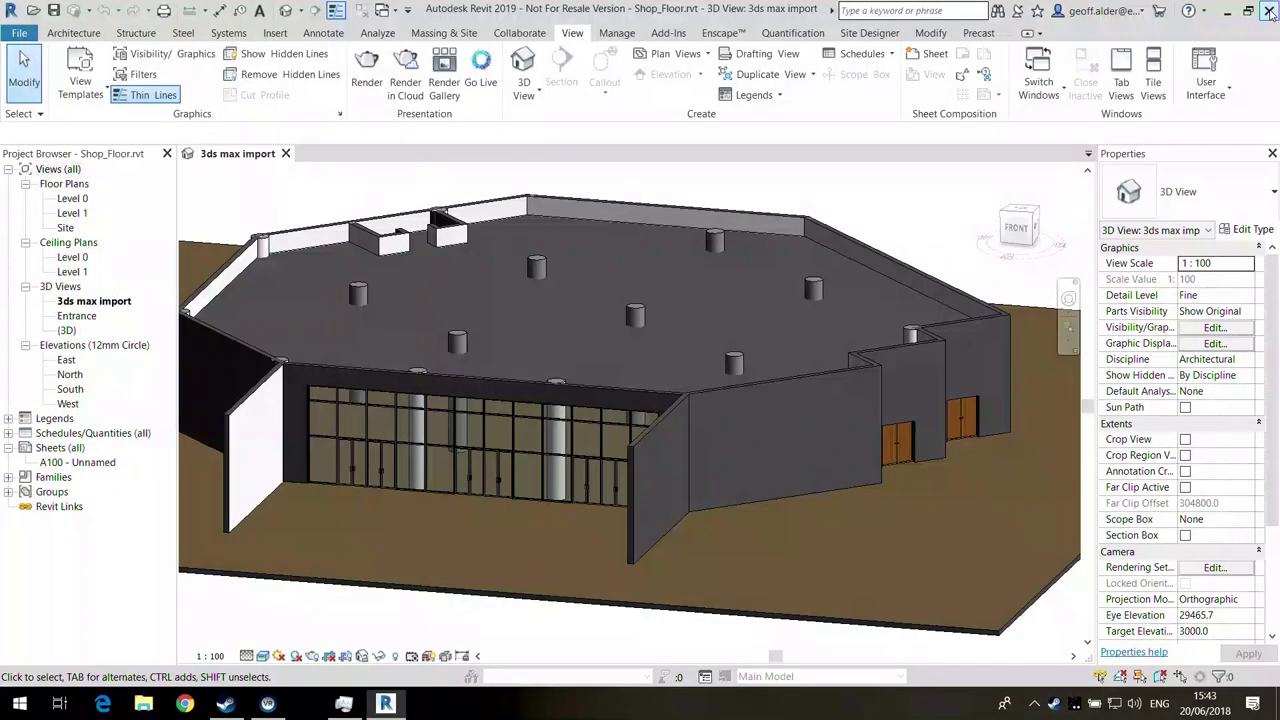
left_click(1273, 8)
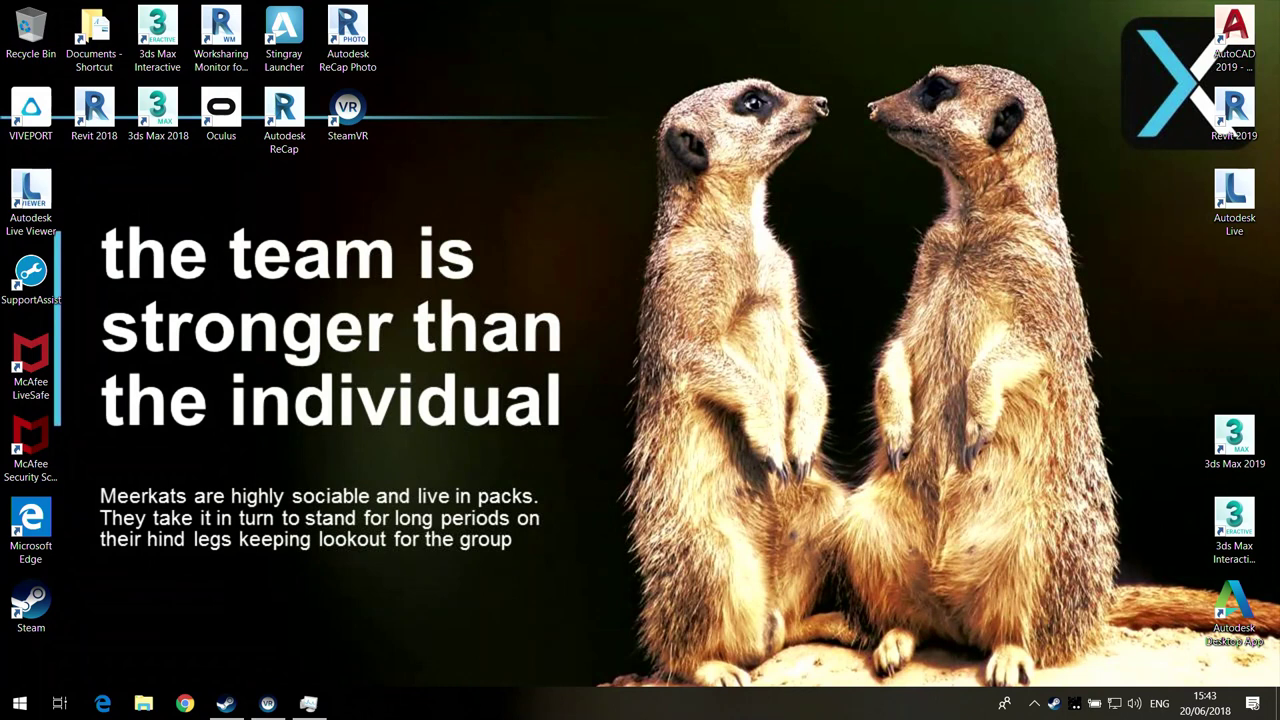
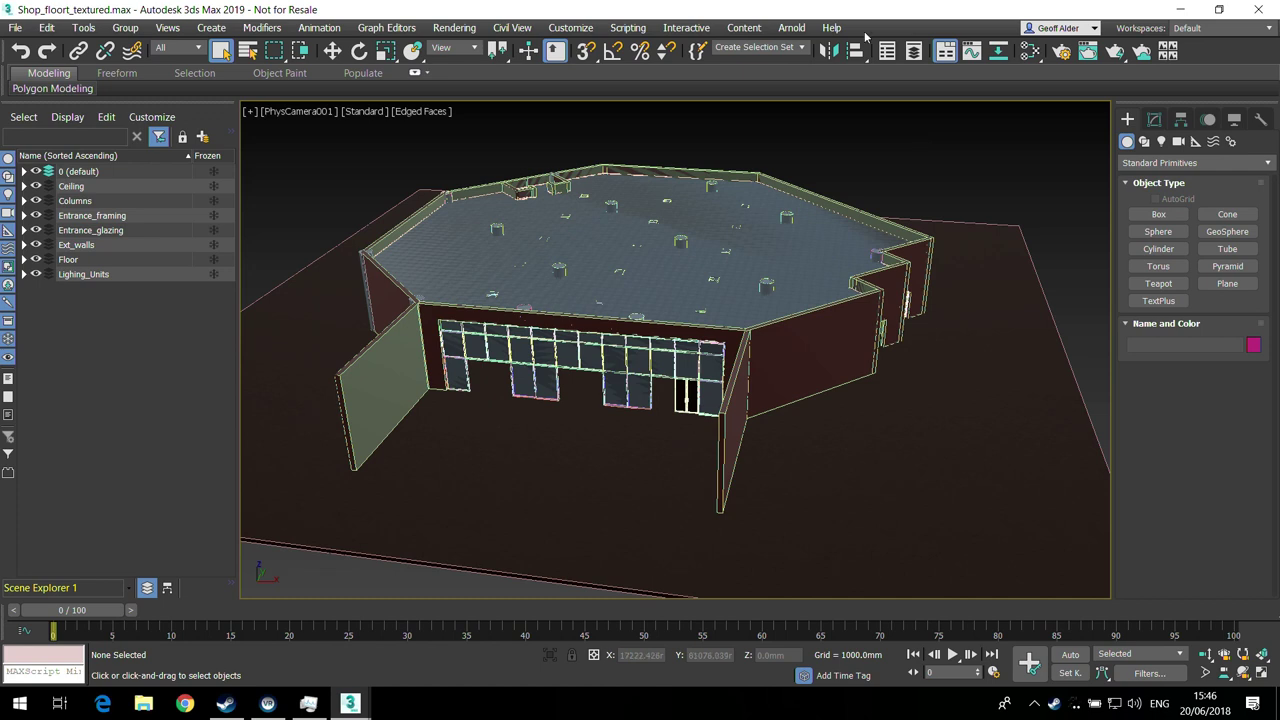
Step: In 3ds Max, start importing the Revit project from the Revit folder inside AU Final Data on the D: drive
left_click(15, 28)
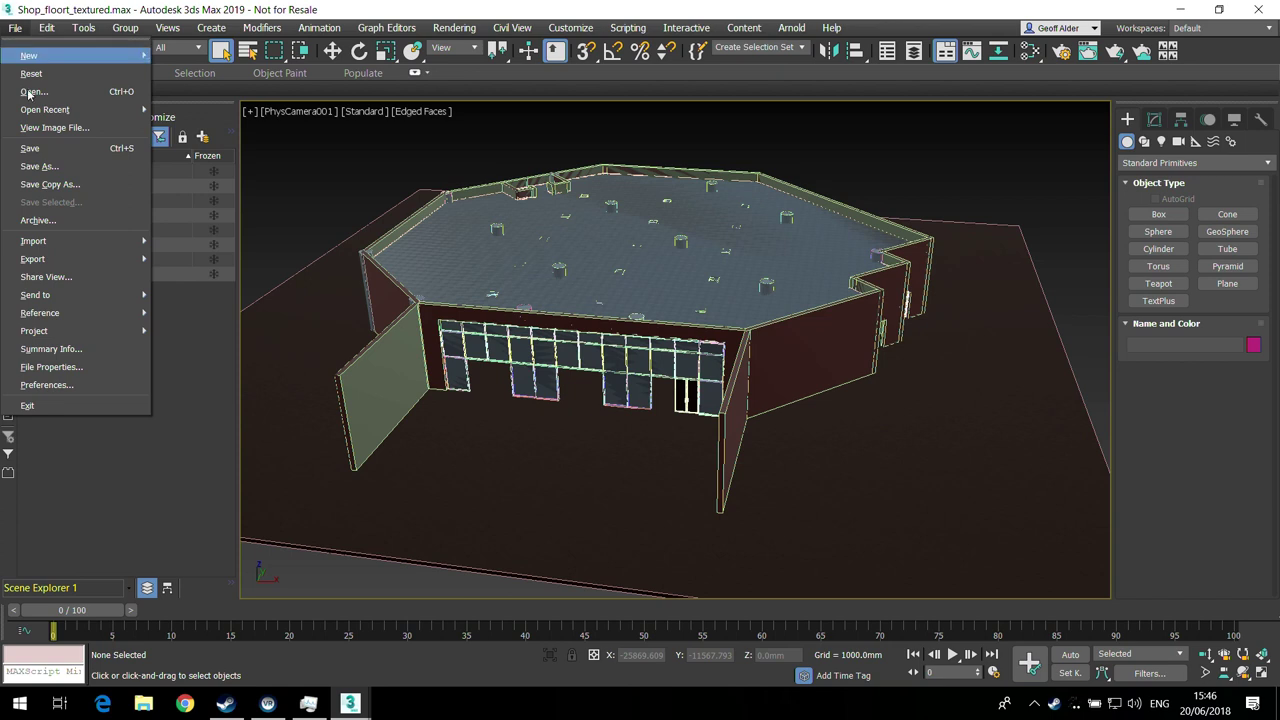
mouse_move(45, 241)
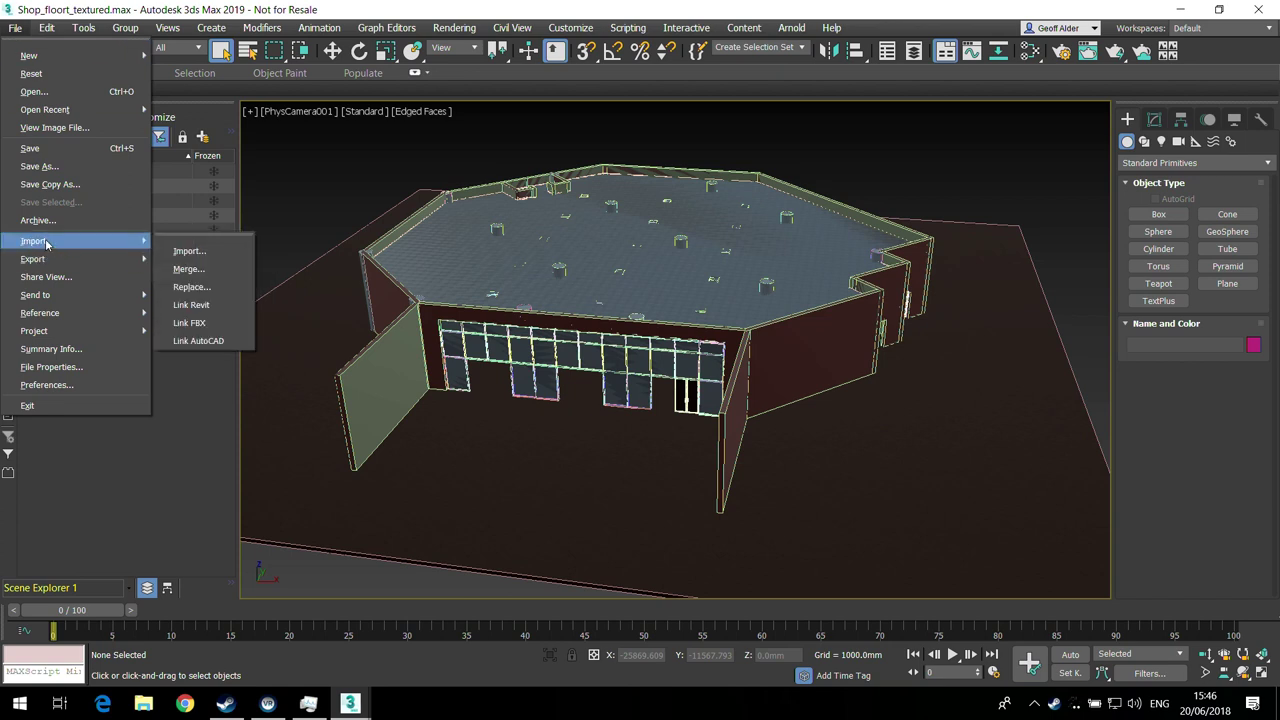
left_click(213, 251)
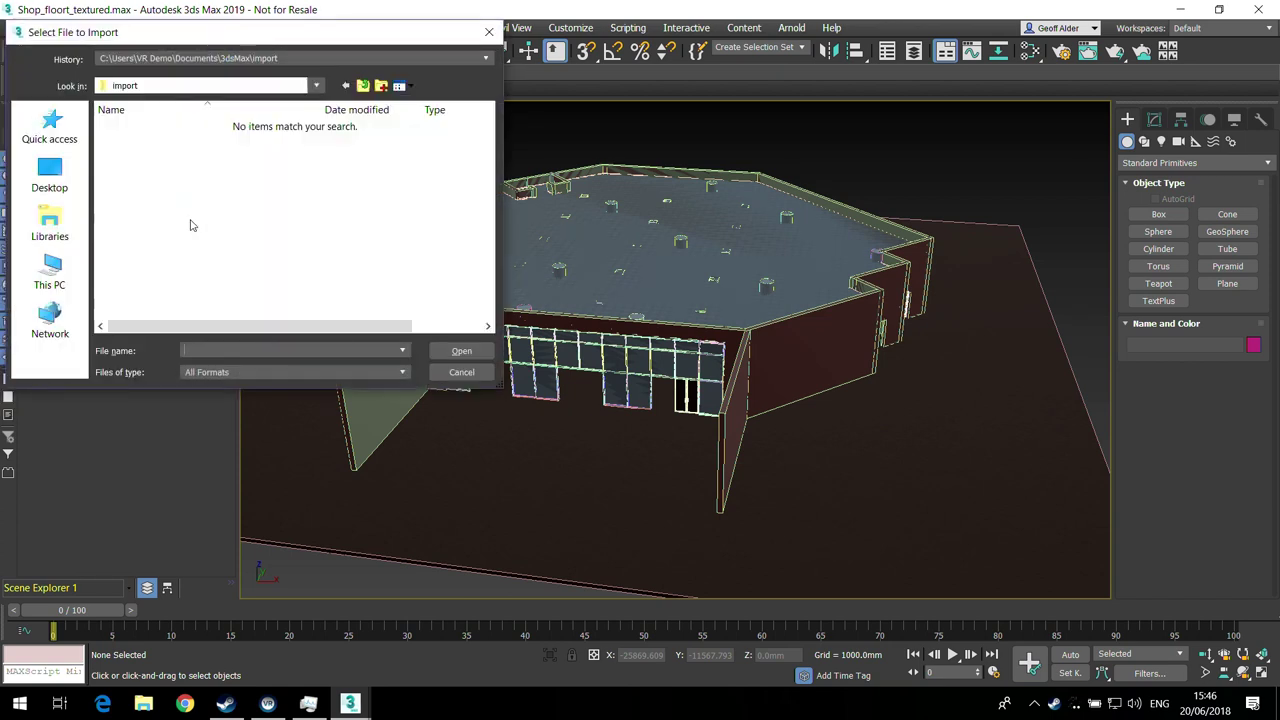
left_click(316, 86)
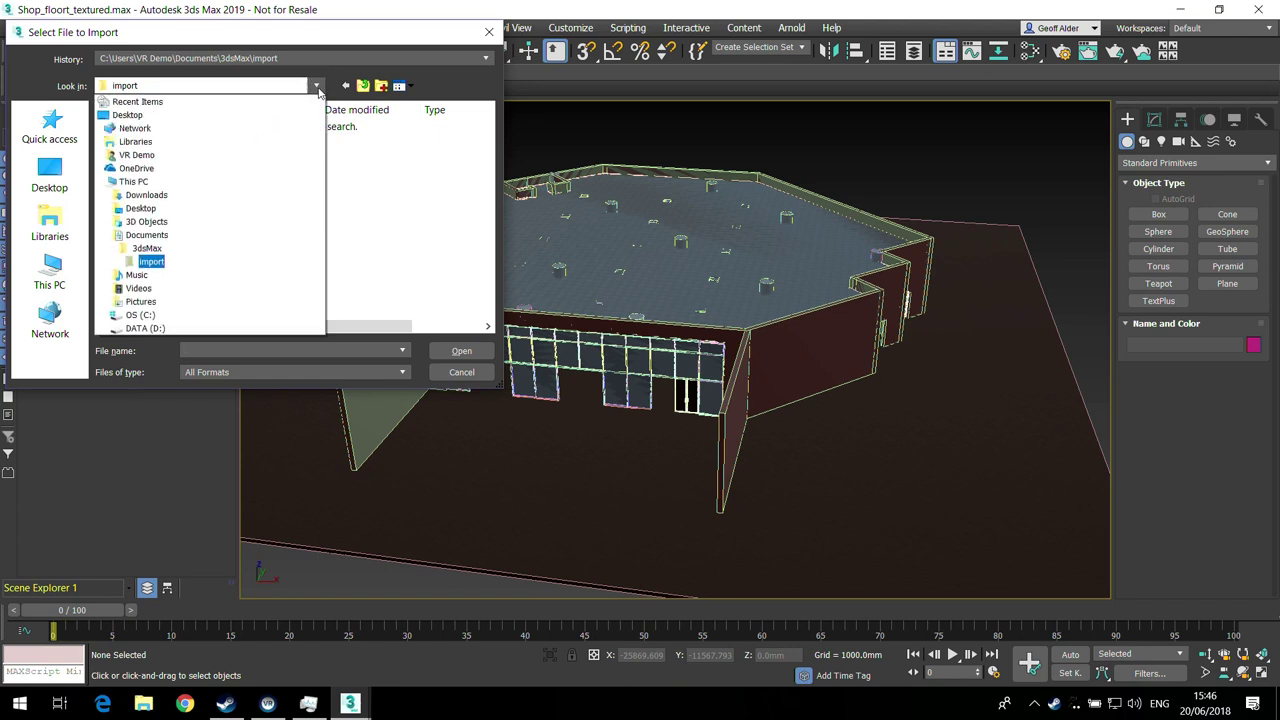
left_click(148, 328)
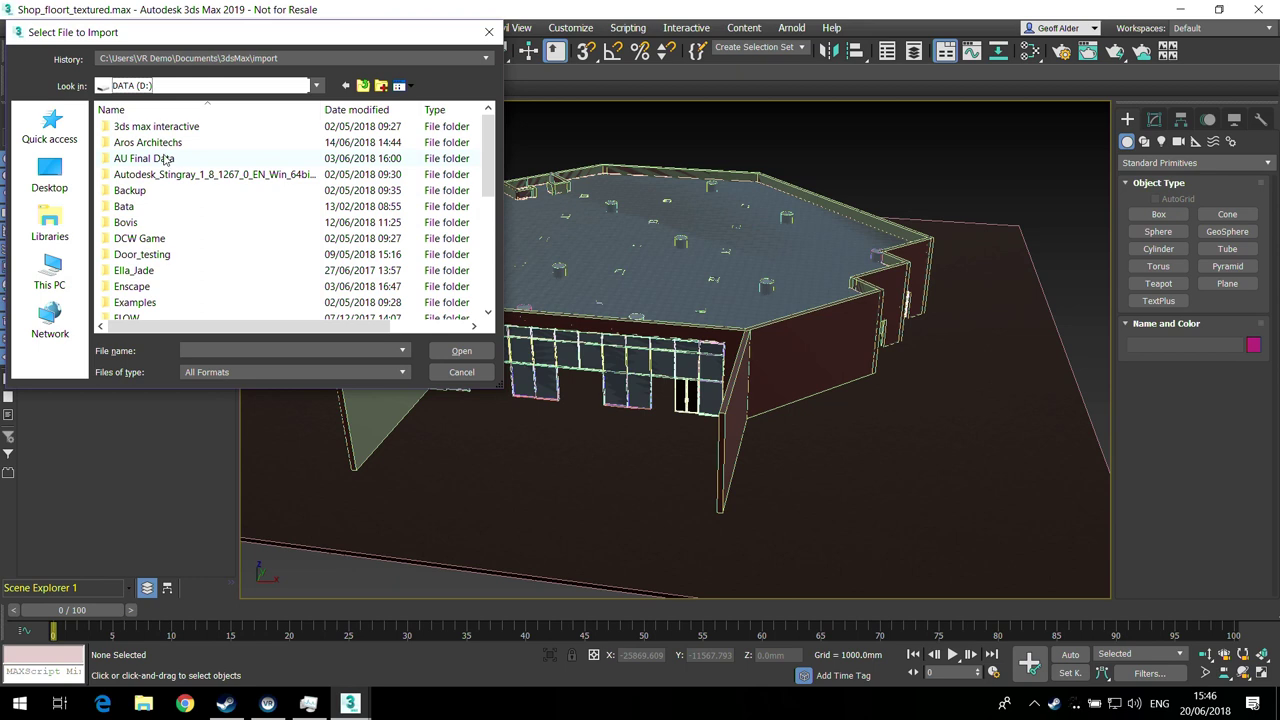
double_click(165, 160)
left_click(138, 176)
left_click(136, 175)
key("Return")
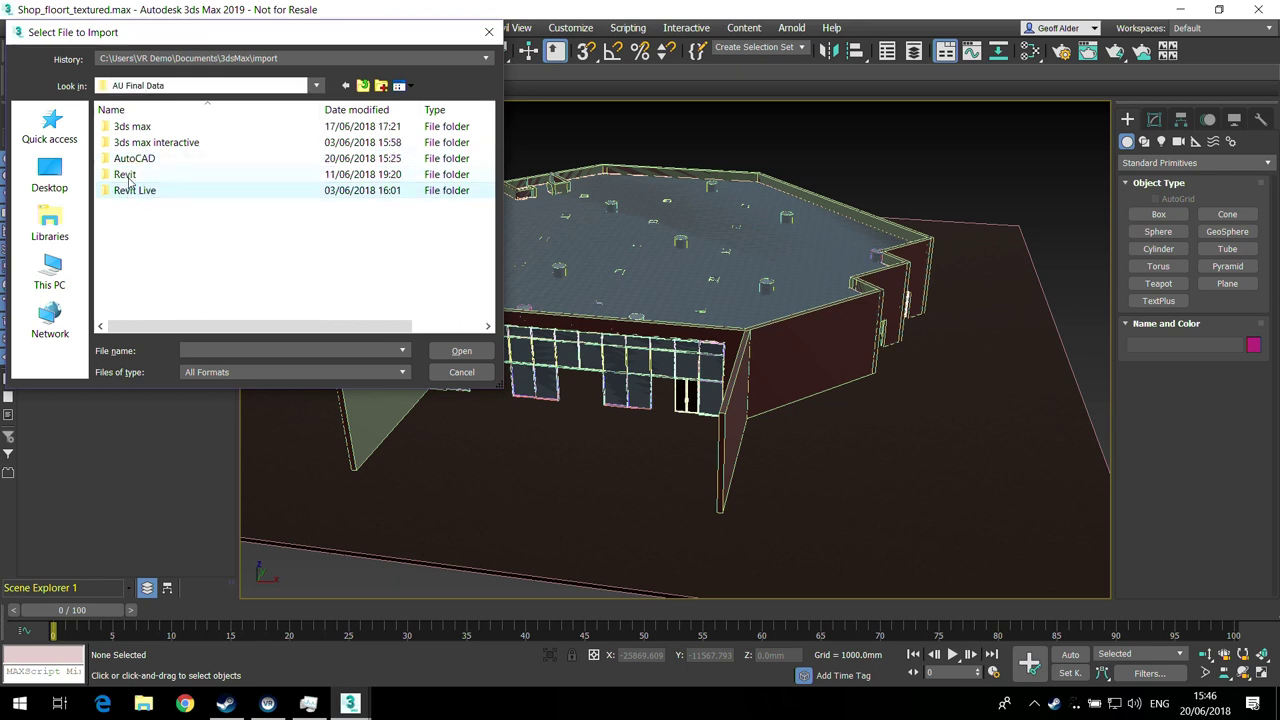
key("Return")
left_click(150, 174)
left_click(460, 351)
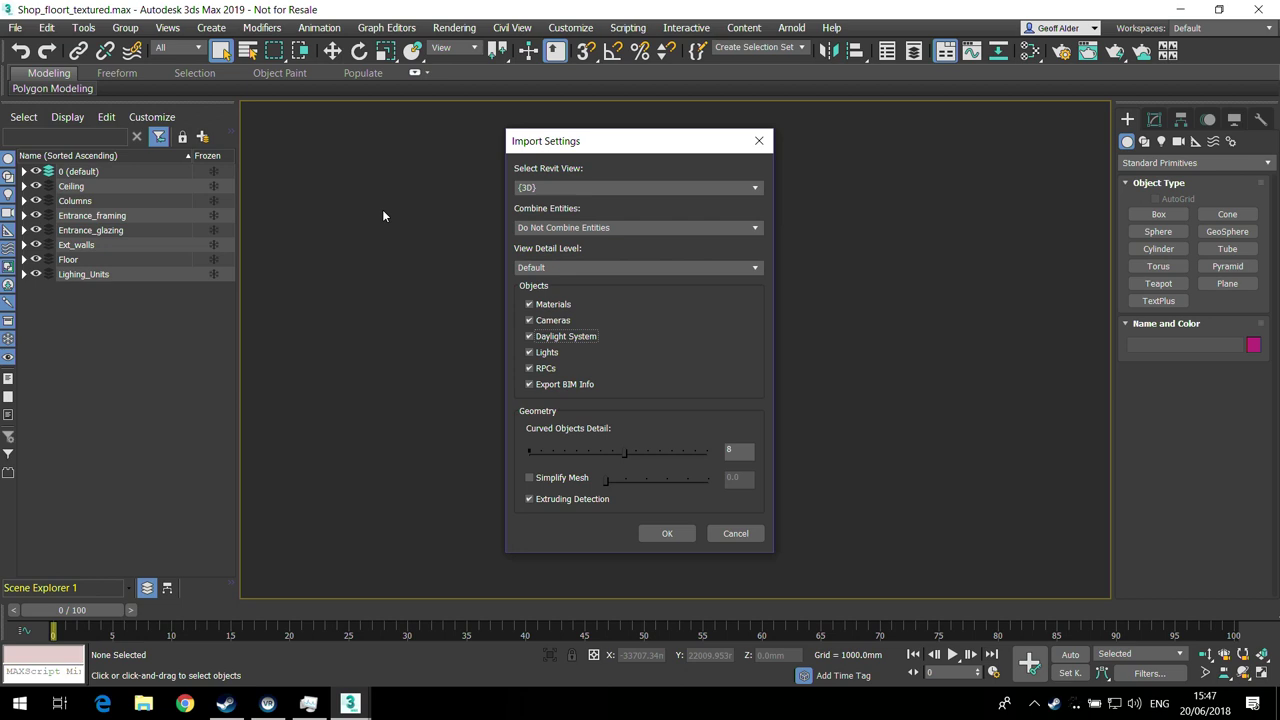
Step: Choose the 3ds max import Revit view and exclude cameras in the import settings, and cancel the import
left_click(754, 188)
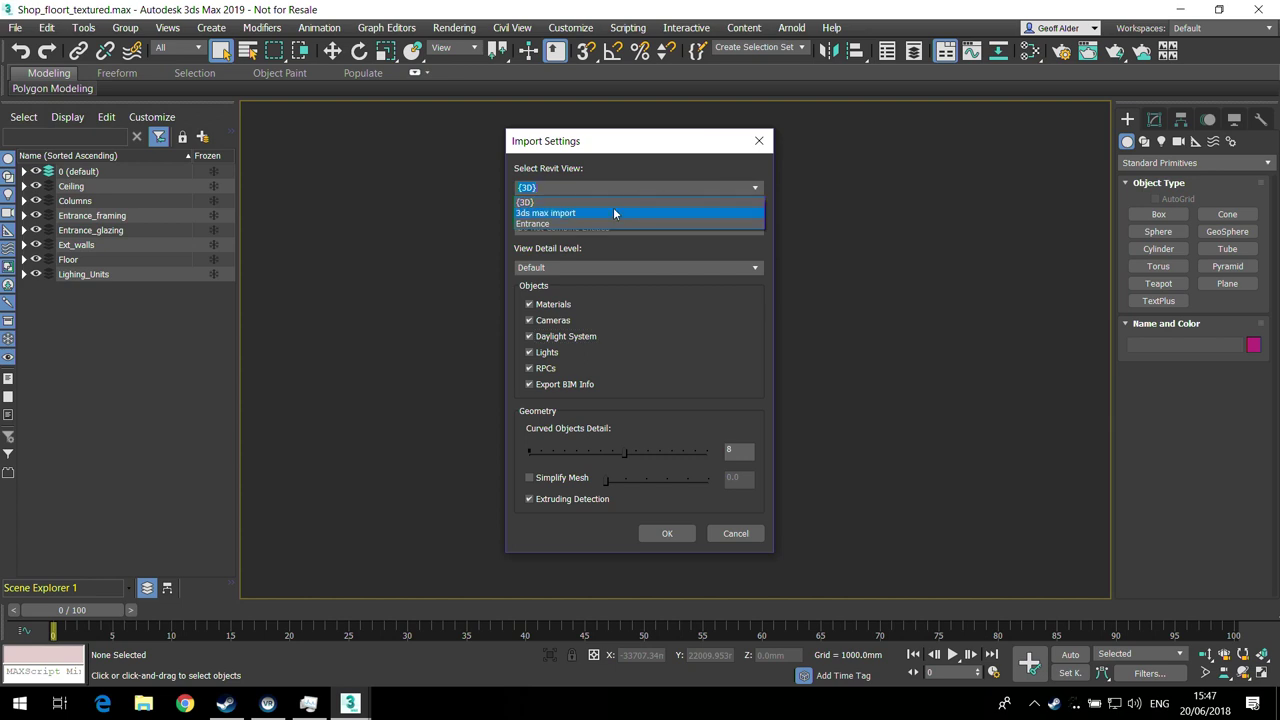
left_click(613, 213)
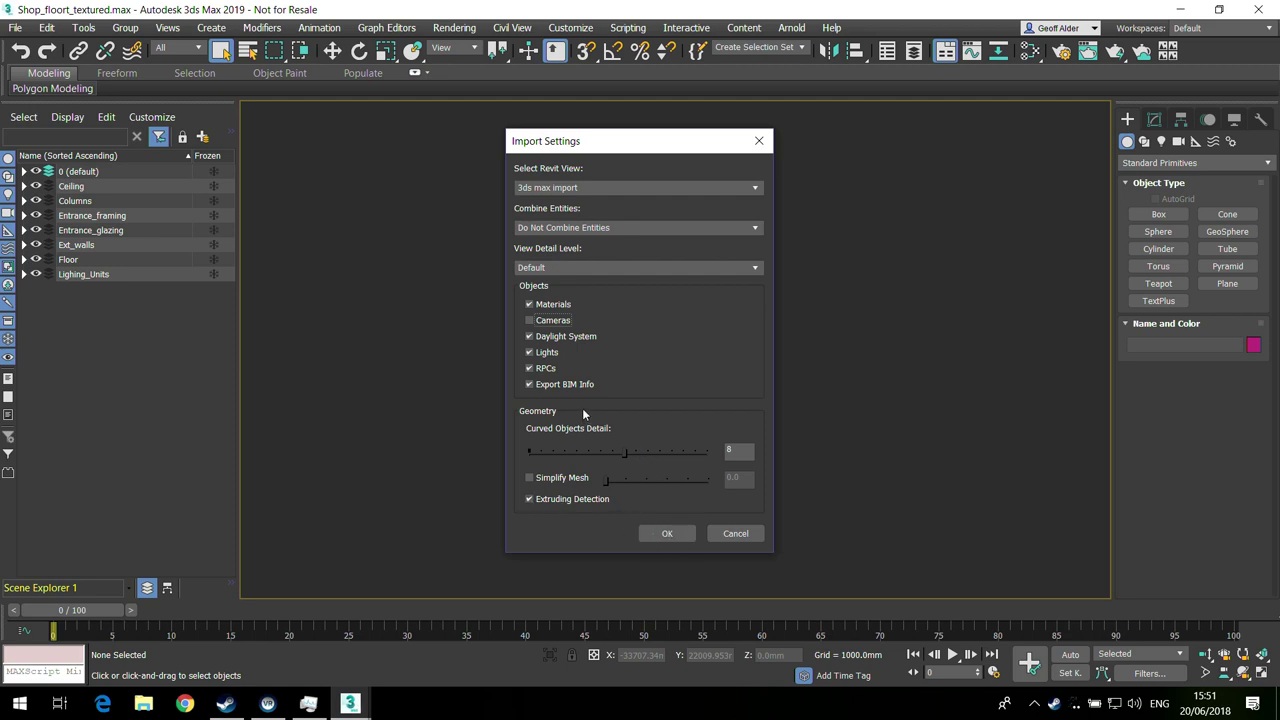
left_click(730, 531)
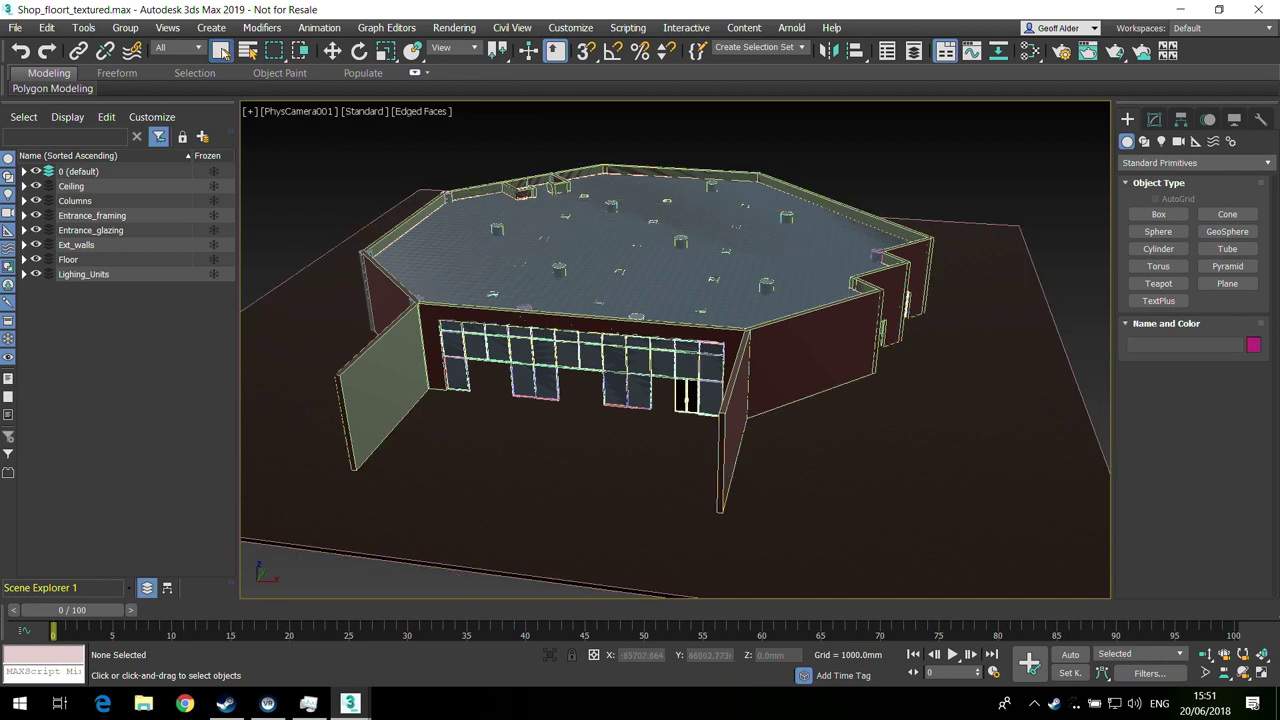
Step: Switch the PhysCamera001 viewport to the Perspective view
left_click(287, 114)
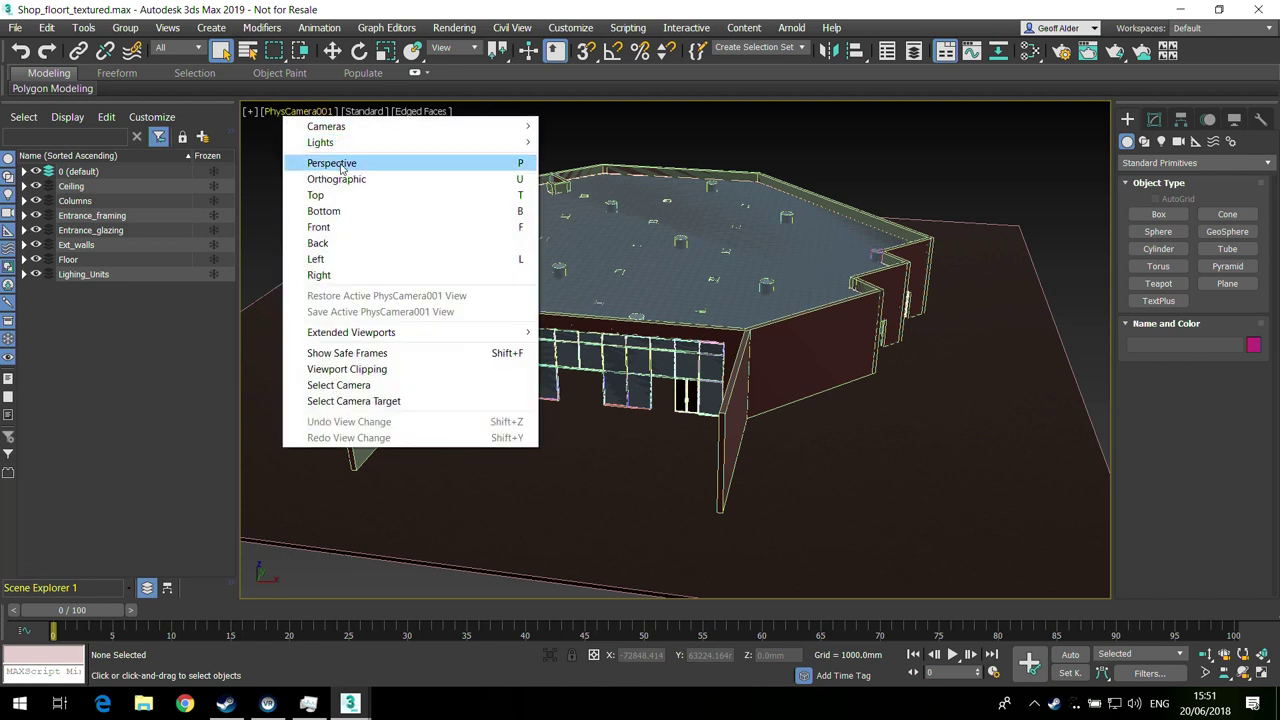
left_click(341, 164)
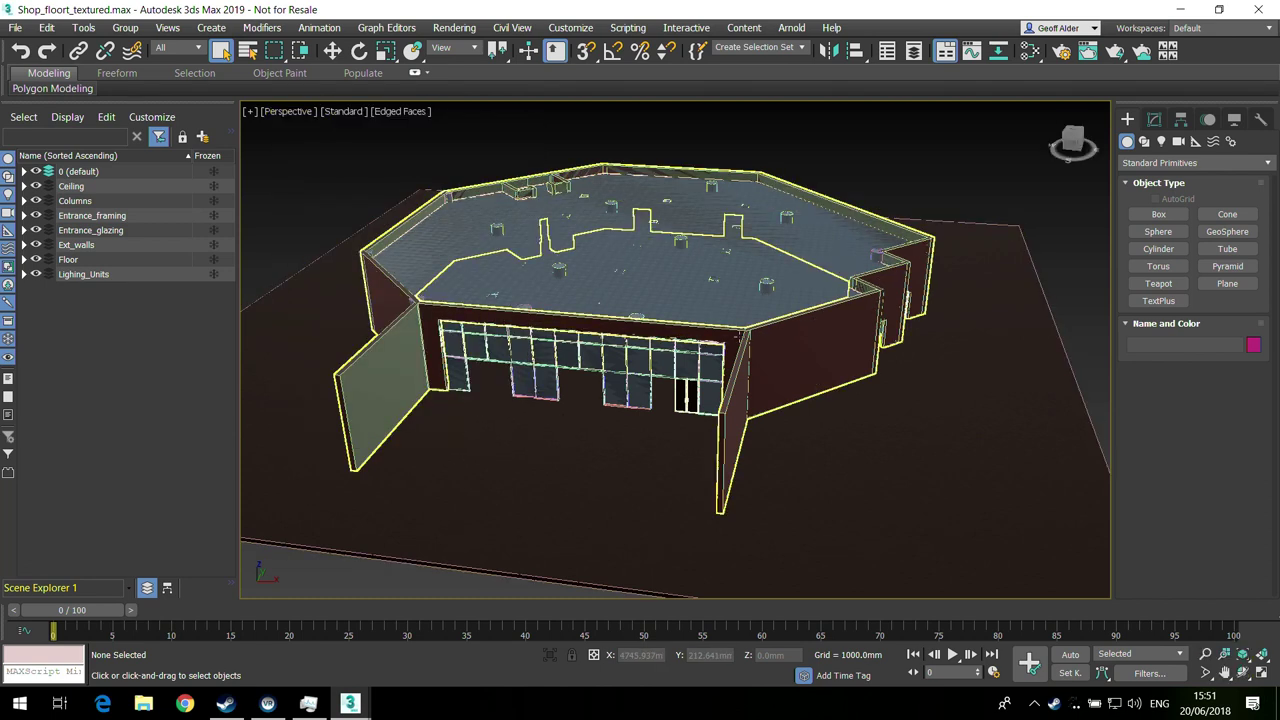
Step: Select the exterior wall of the building and open the Slate Material Editor
middle_click_drag(728, 356, 707, 366, "alt")
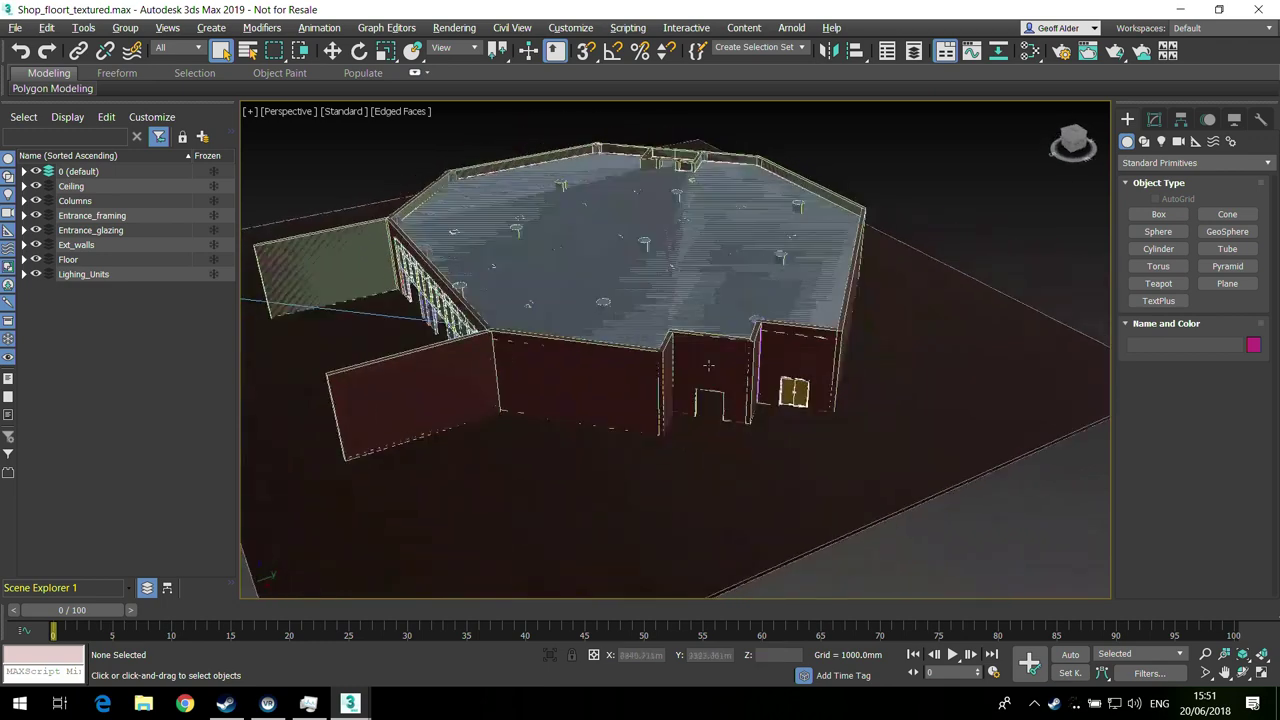
middle_click_drag(700, 470, 718, 457, "alt")
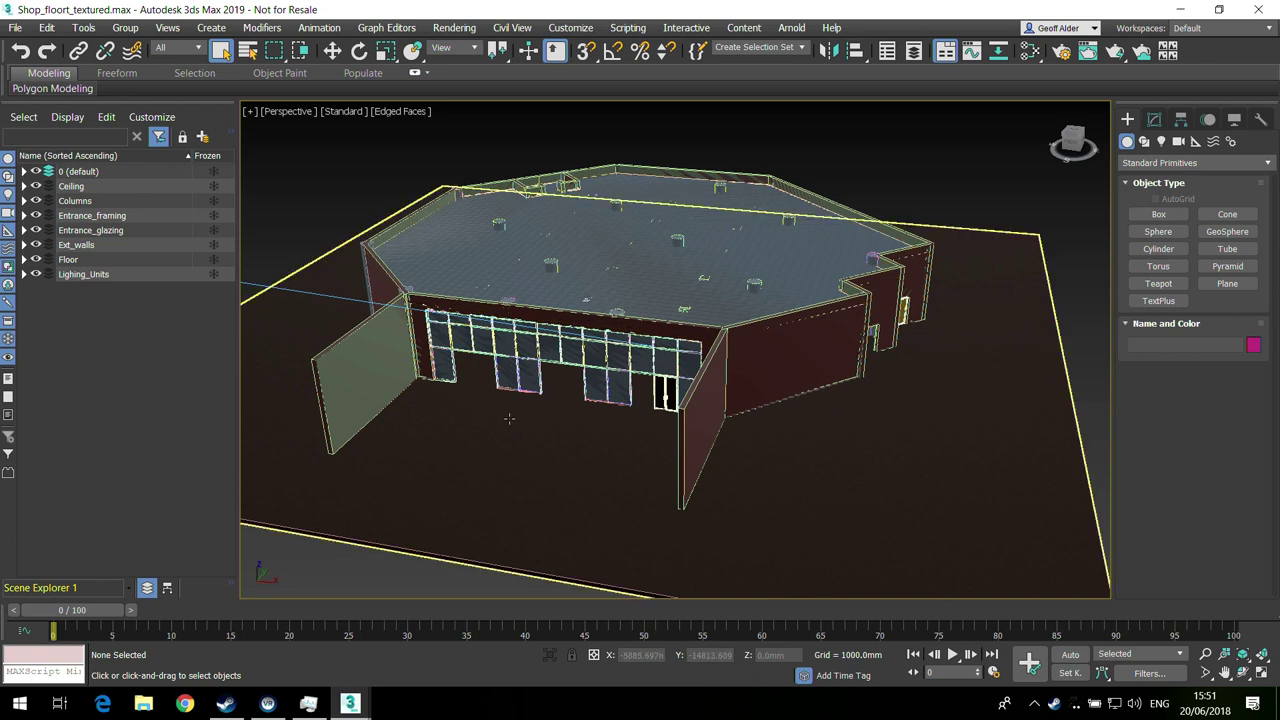
scroll(540, 410, "up", 2)
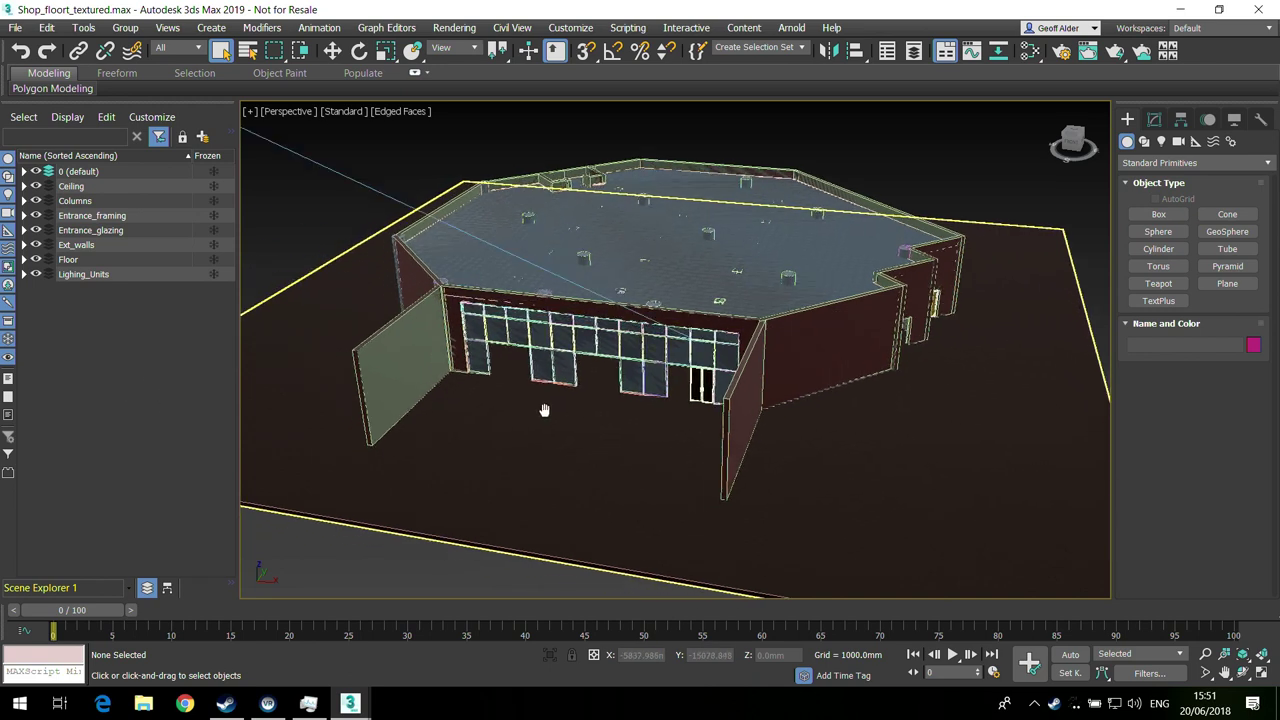
left_click(838, 369)
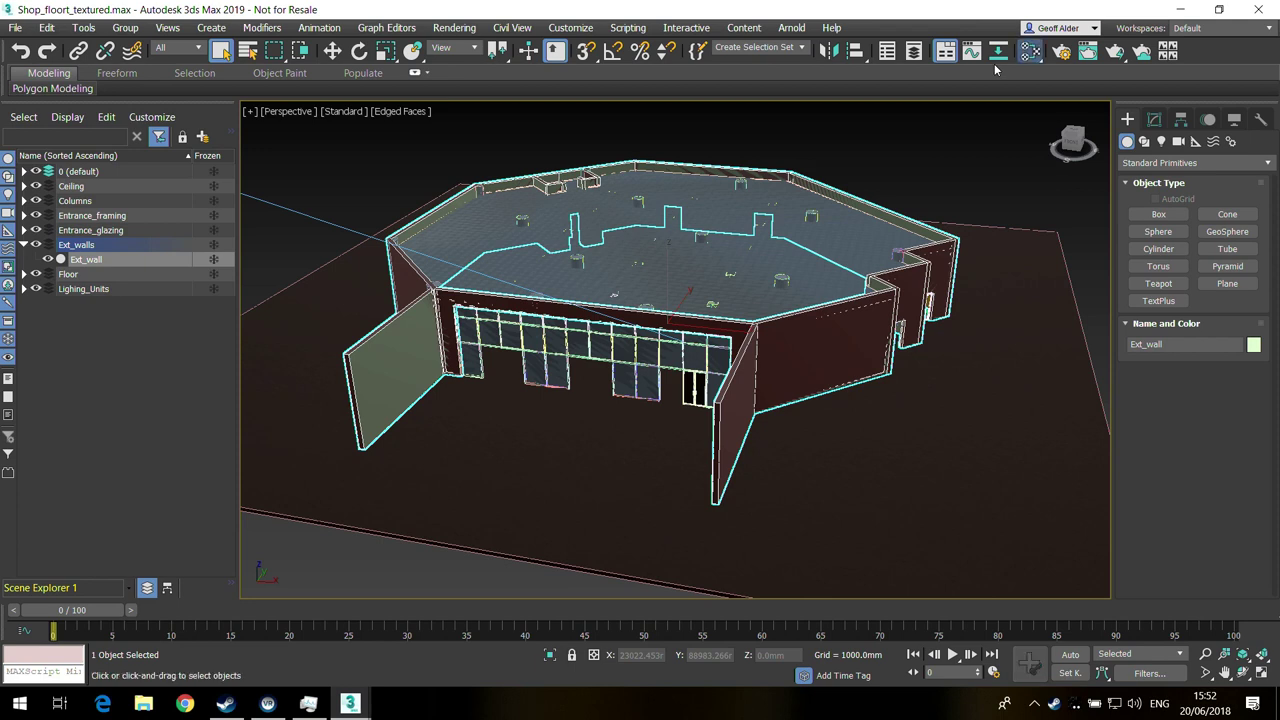
key("m")
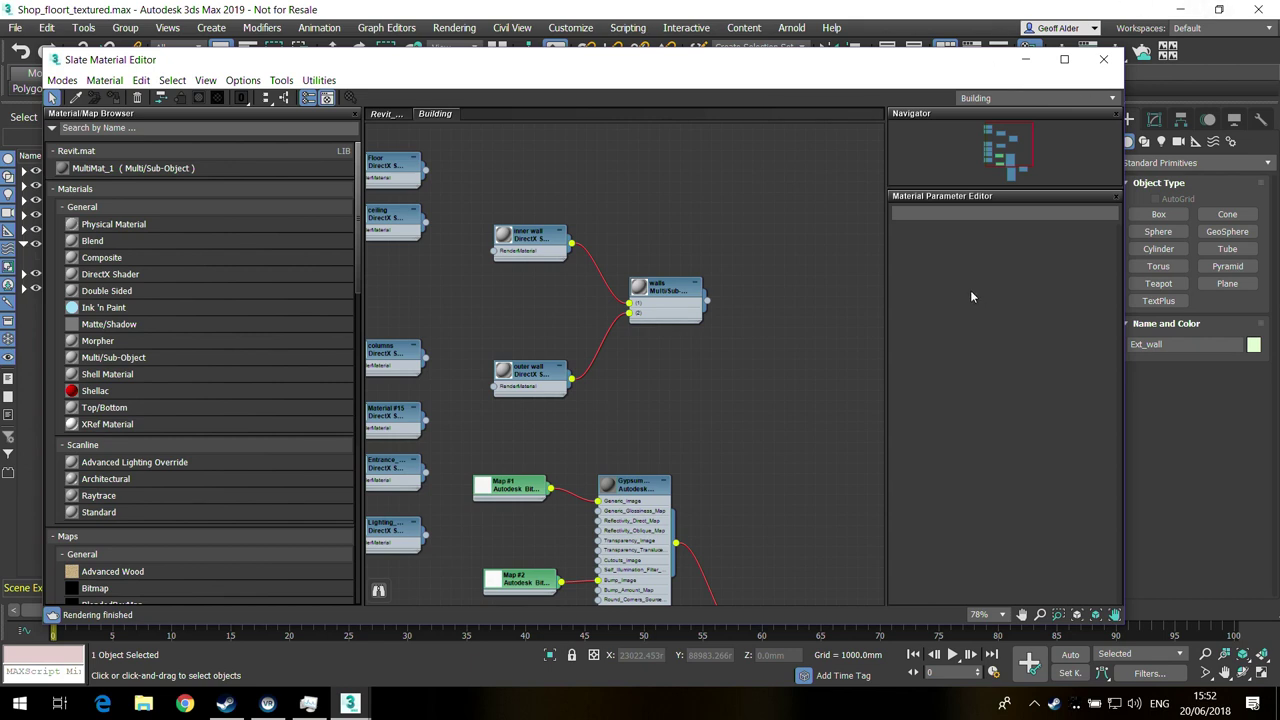
Step: Cut the links into the MultiMat_1 material and delete its Gypsum and Default Wall materials together with their bitmap maps
middle_click_drag(805, 435, 806, 365)
scroll(800, 387, "down", 1)
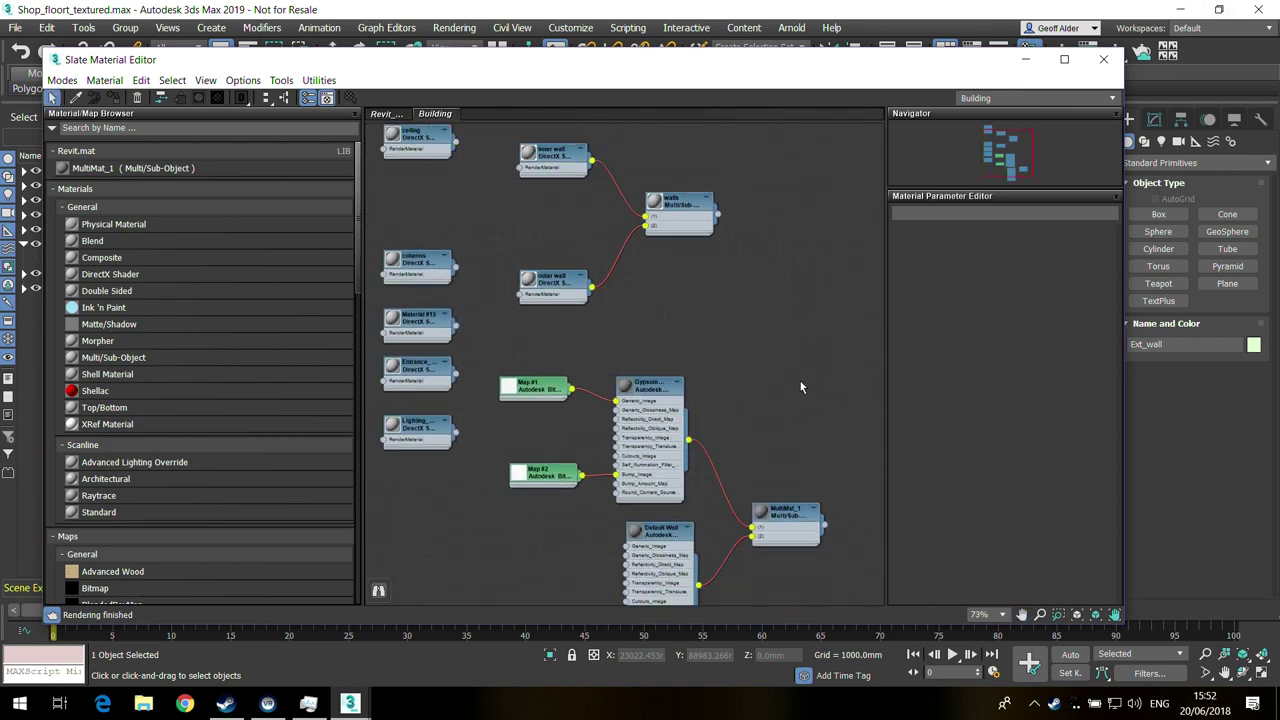
scroll(797, 380, "down", 1)
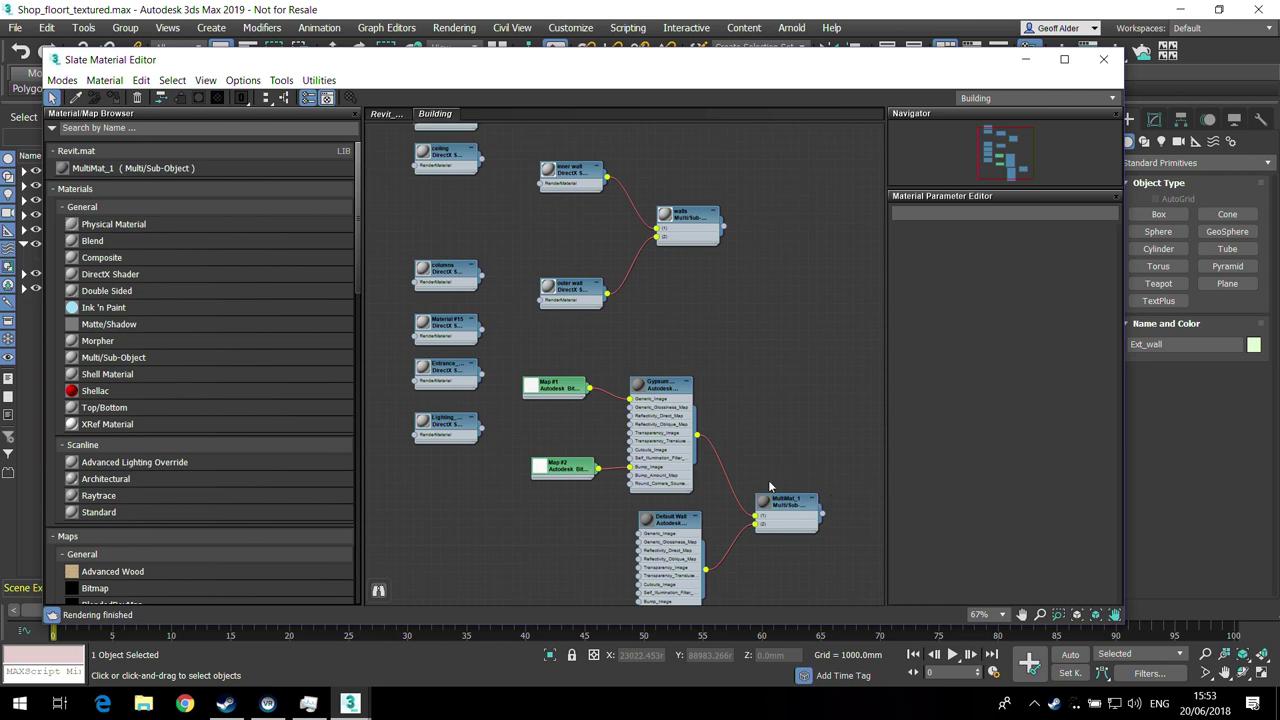
scroll(766, 422, "down", 2)
left_click_drag(742, 523, 737, 540)
left_click_drag(740, 492, 730, 526)
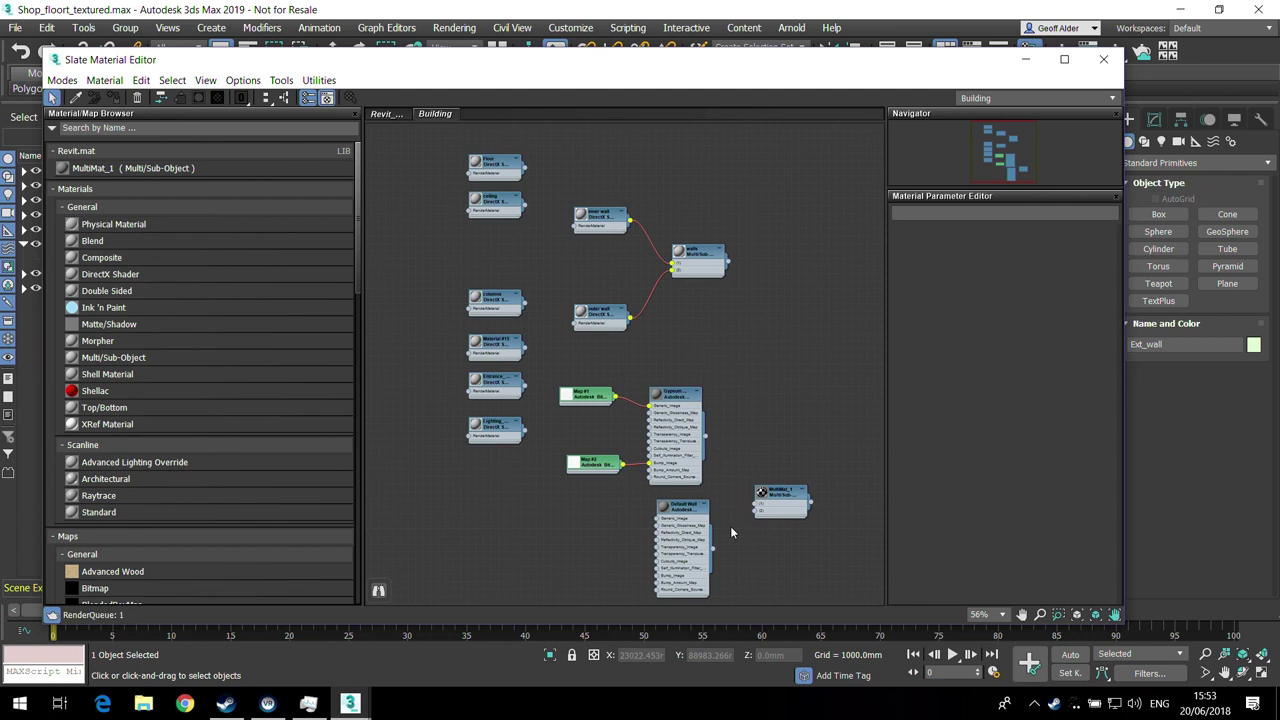
scroll(729, 590, "down", 1)
left_click_drag(728, 596, 572, 398)
key("Delete")
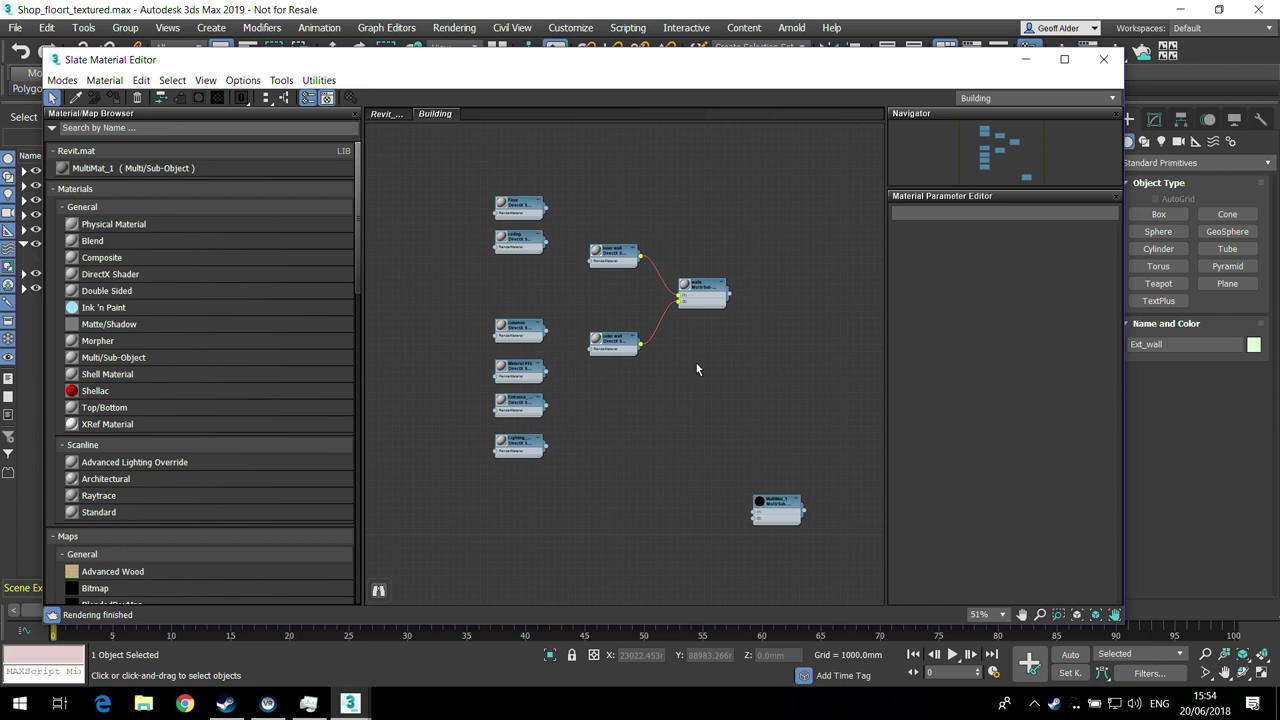
Step: Examine the DirectX Shader parameters and map slots of the inner wall material, and close the material editor
middle_click_drag(695, 365, 708, 501)
scroll(700, 490, "up", 4)
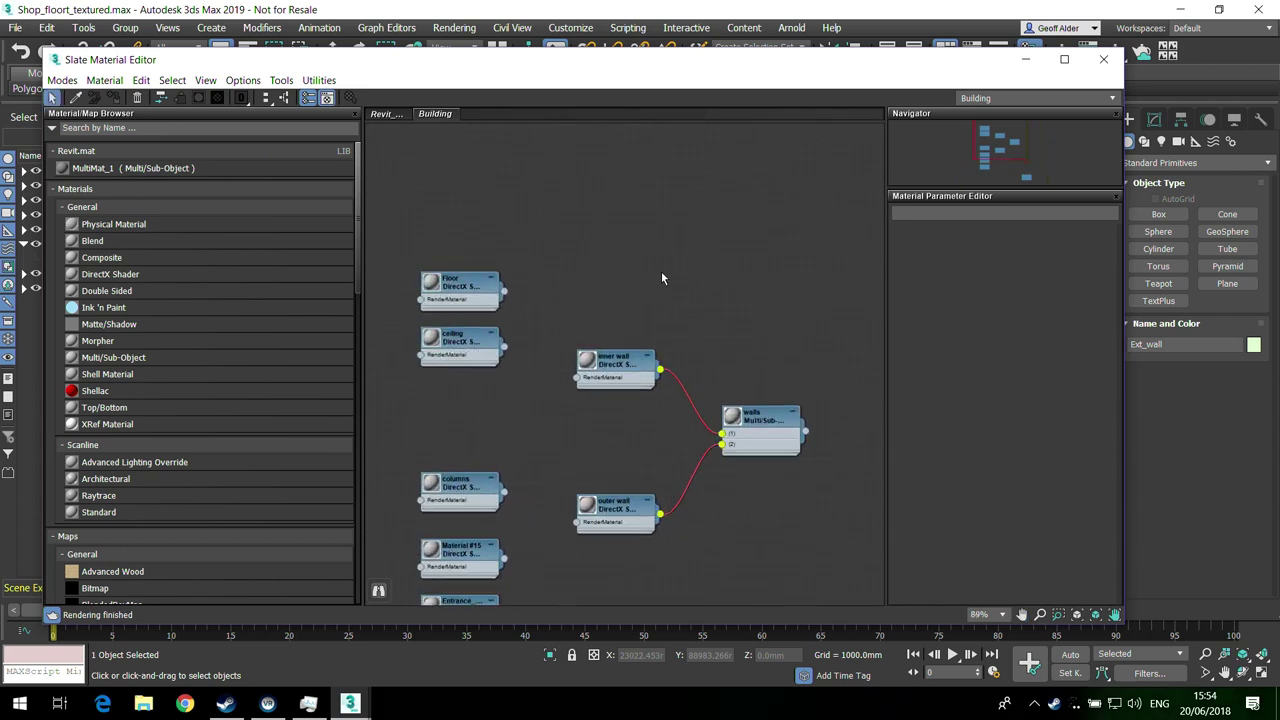
scroll(663, 277, "up", 2)
middle_click_drag(620, 385, 574, 323)
scroll(631, 437, "up", 1)
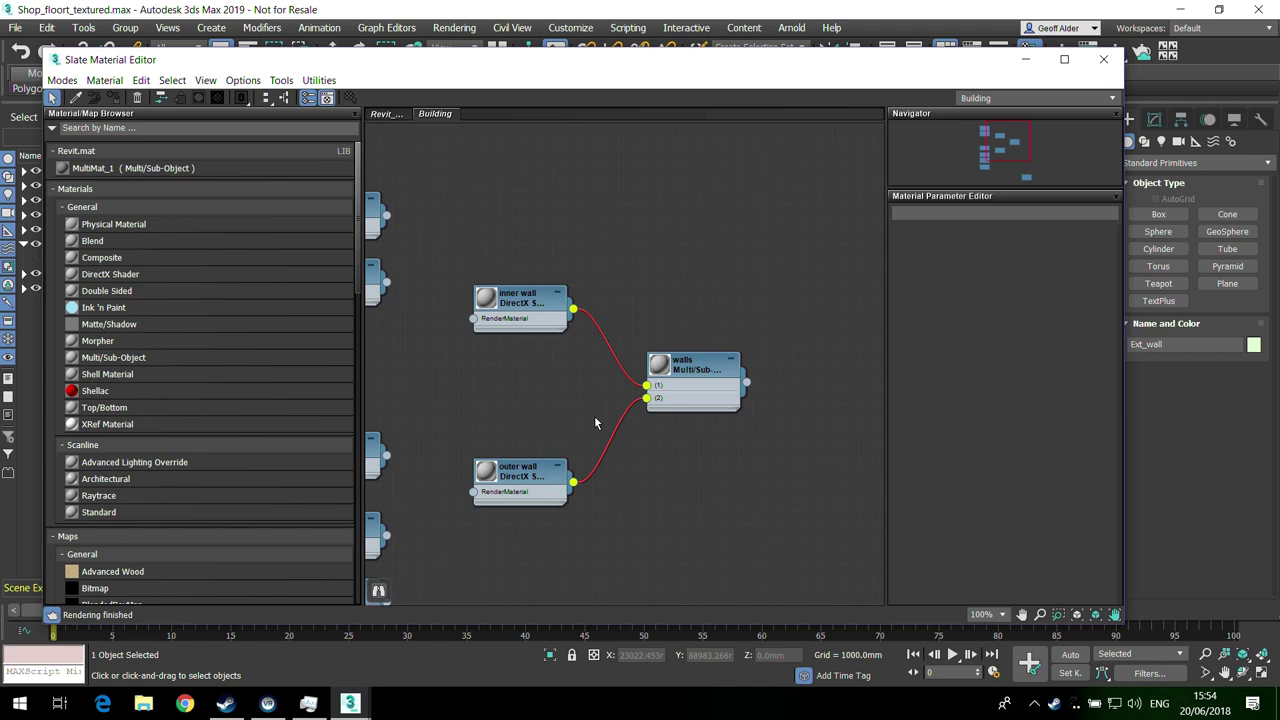
double_click(549, 300)
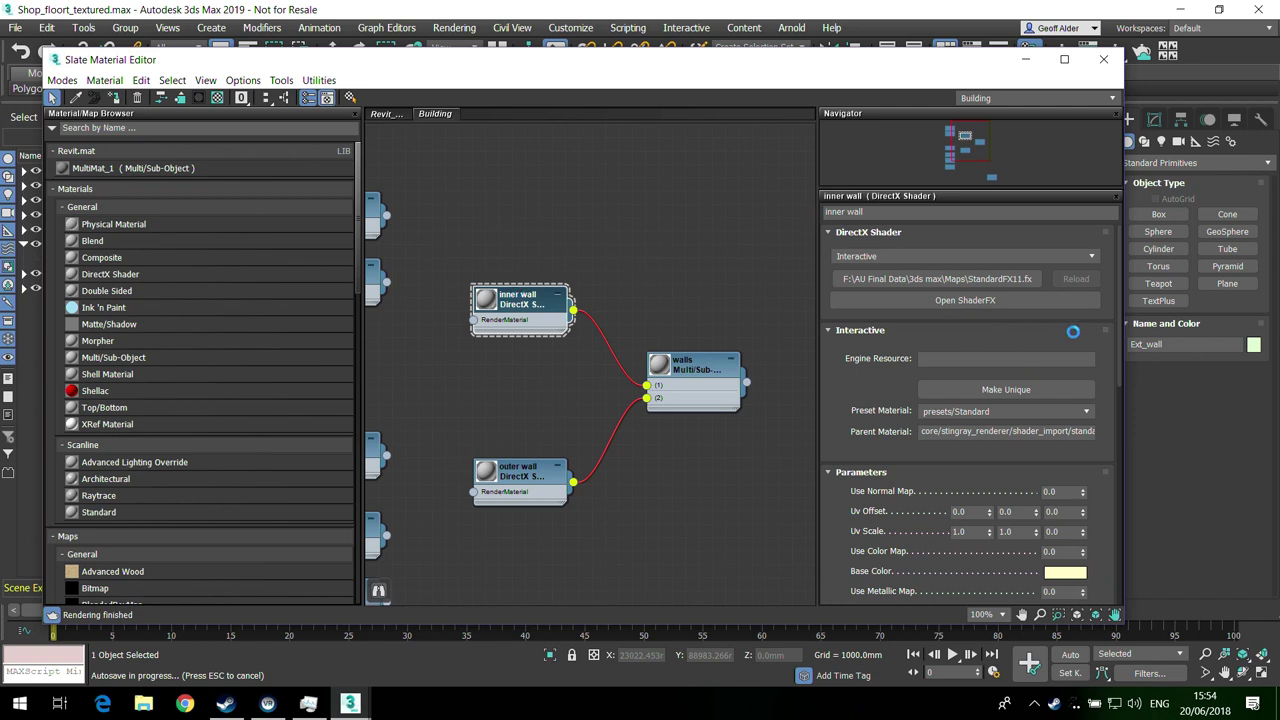
left_click_drag(1120, 362, 1131, 515)
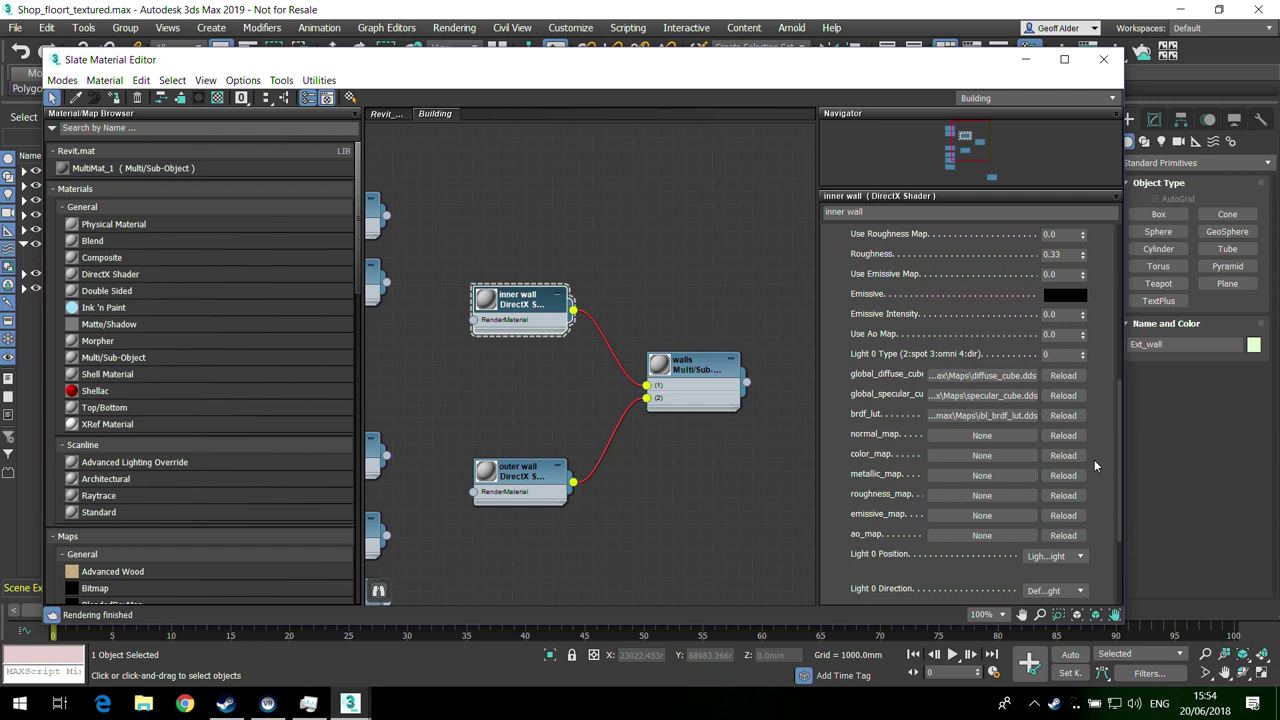
left_click_drag(1116, 464, 1137, 259)
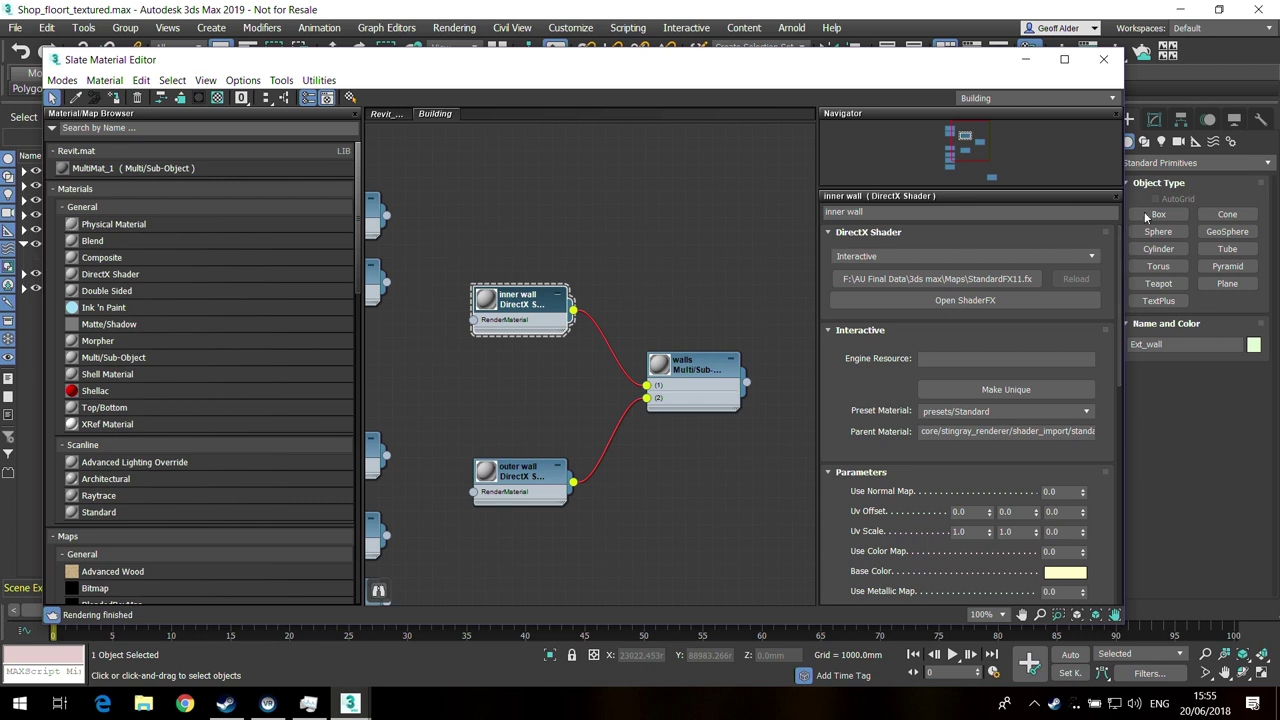
left_click(1103, 59)
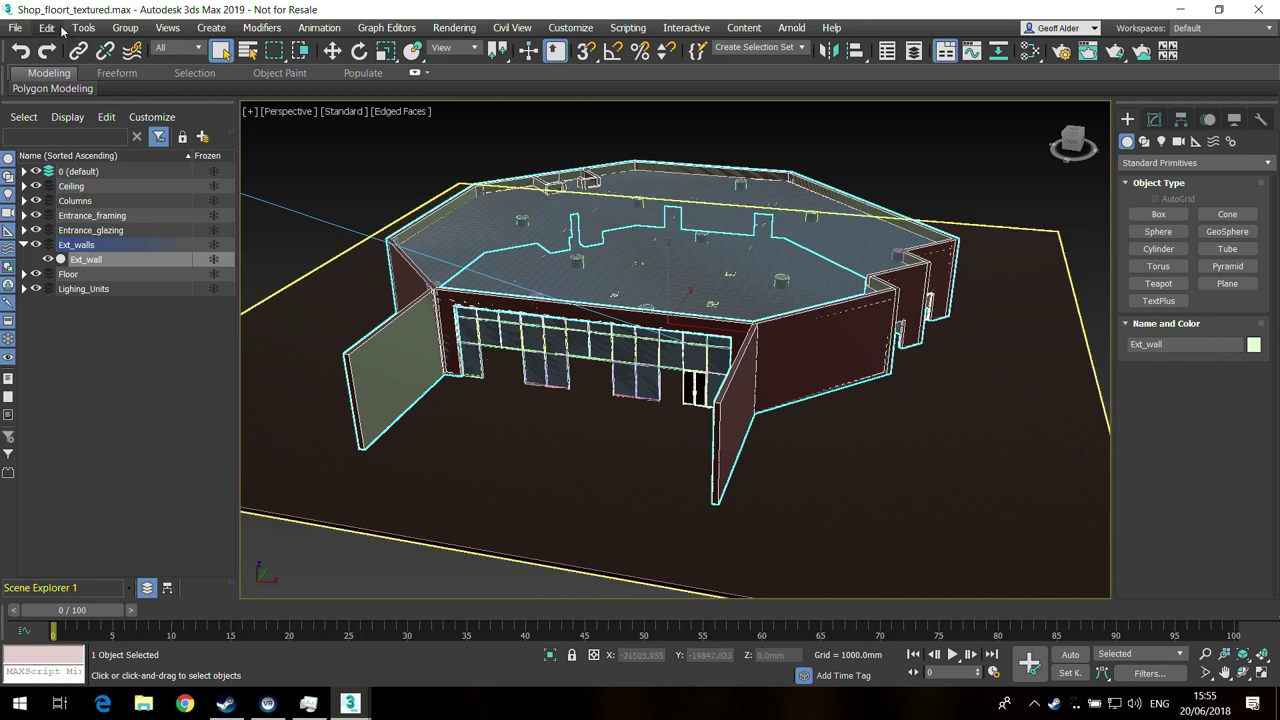
Step: Open the recent scene Entrance_Door_animated.max without saving the changes to the current scene
left_click(16, 28)
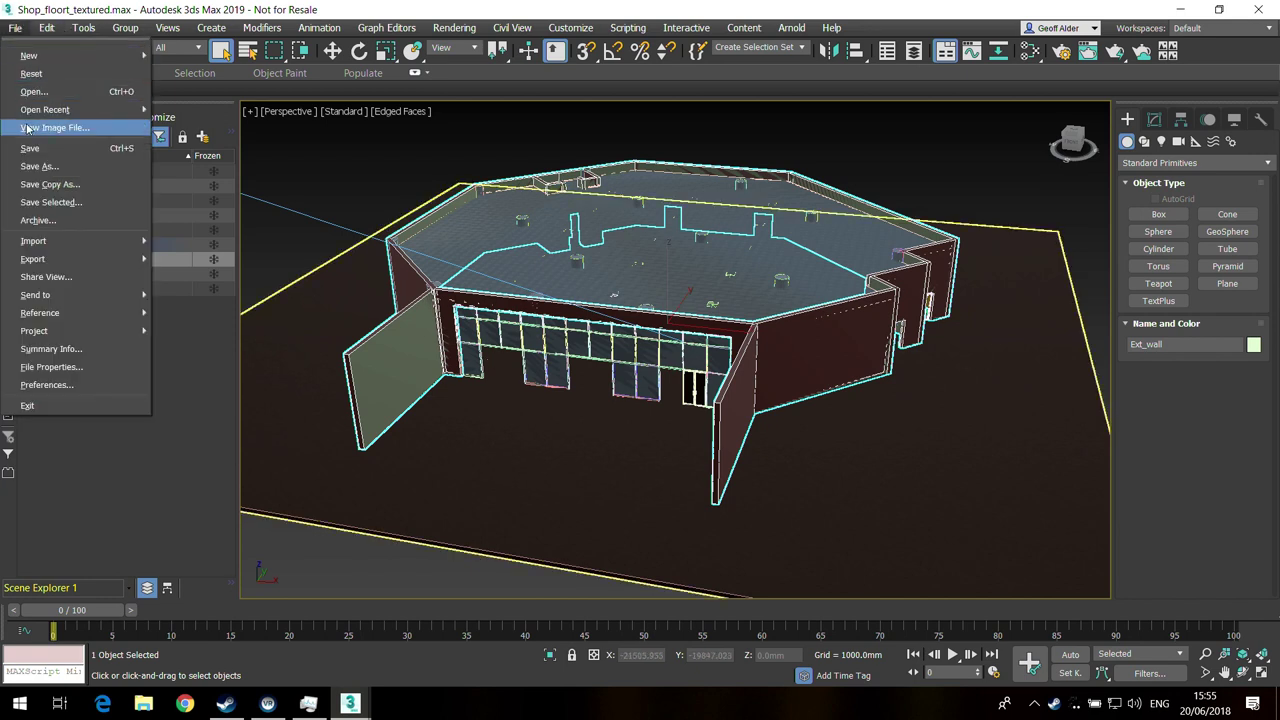
mouse_move(45, 109)
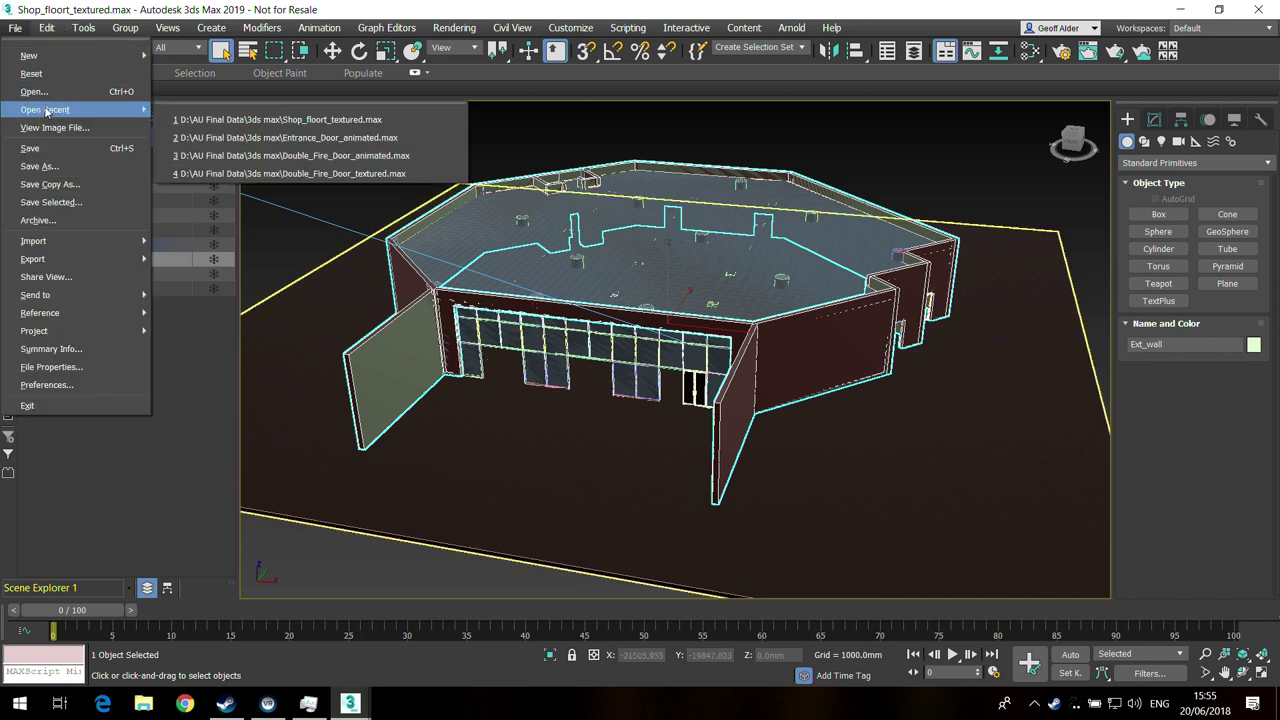
left_click(392, 138)
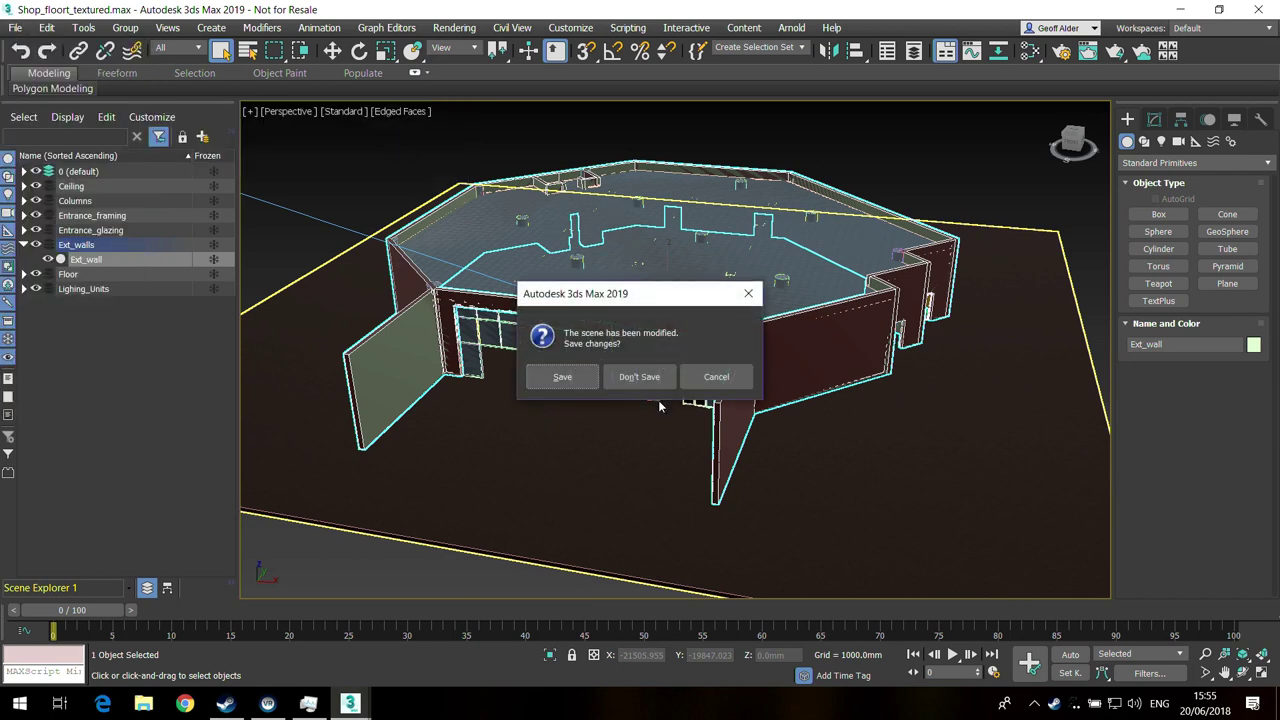
left_click(642, 380)
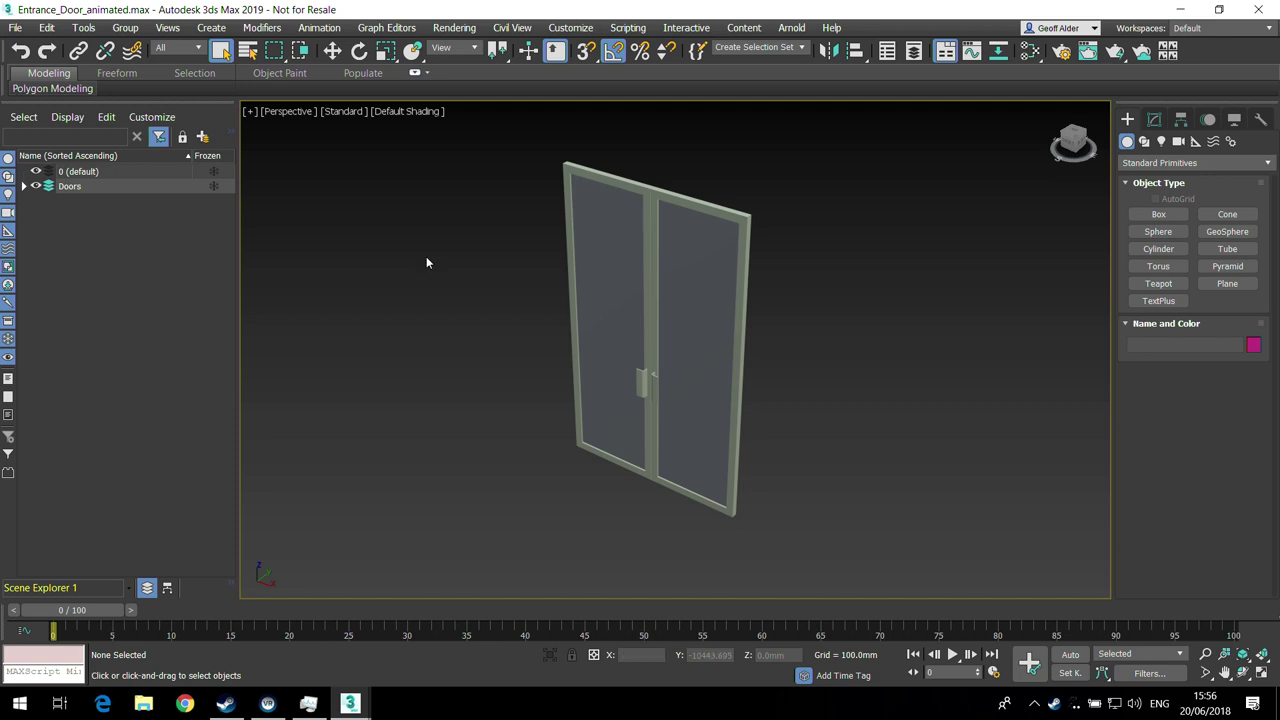
Step: Play the entrance door animation, stop it, and return the timeline to frame 0
left_click_drag(82, 617, 16, 636)
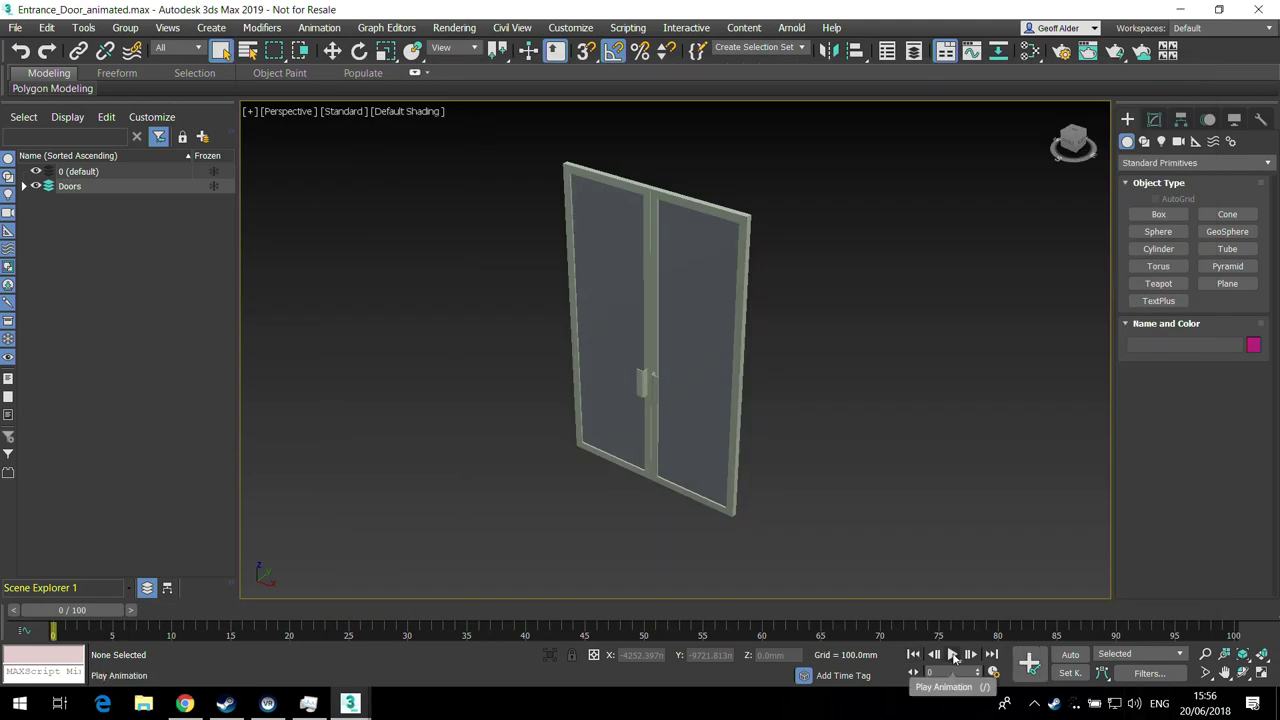
left_click(952, 654)
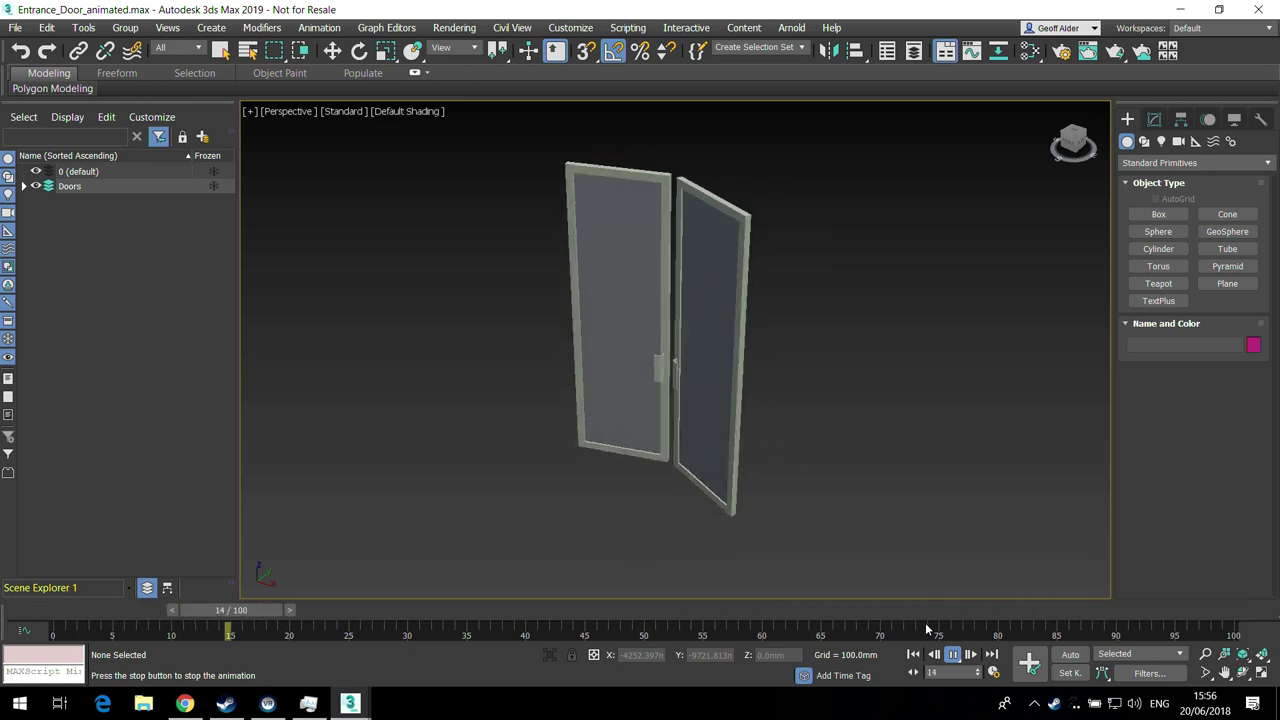
left_click(950, 654)
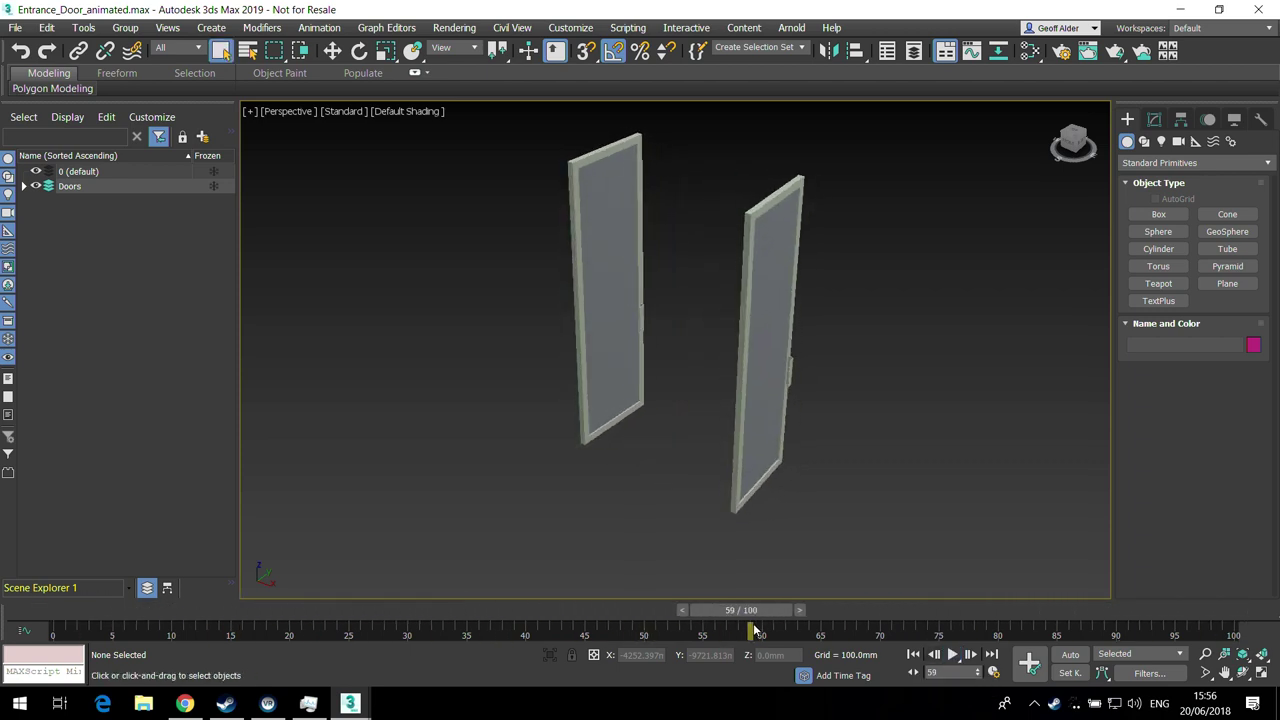
left_click_drag(757, 630, 70, 596)
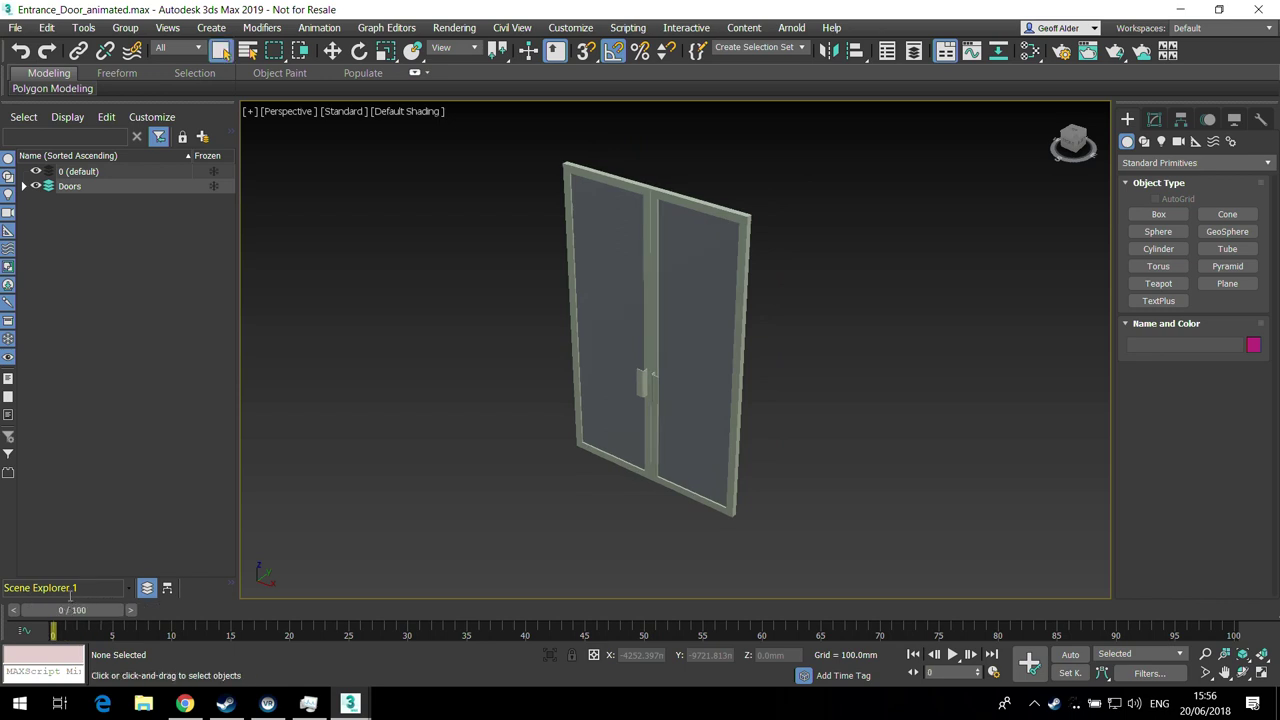